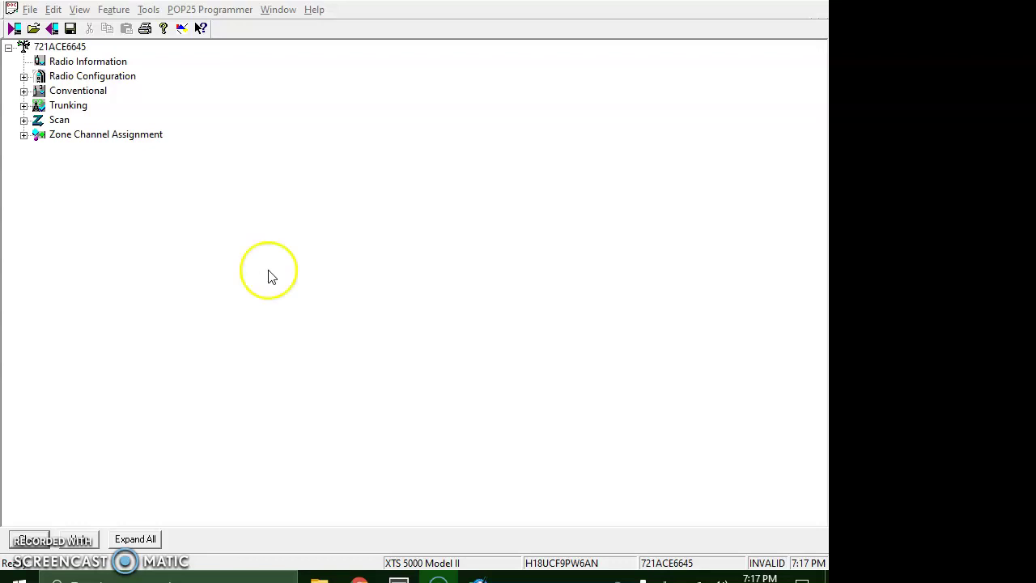
Step: Switch to the RadioReference page in the browser and review the EBRCS site frequencies, System ID and WACN
click(358, 576)
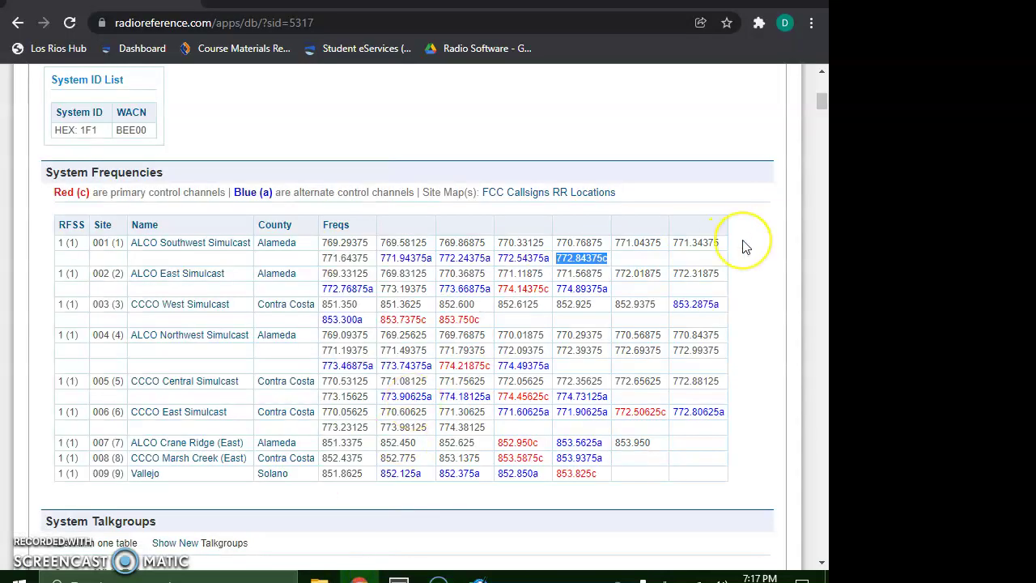
drag(821, 100, 824, 115)
click(822, 71)
click(822, 71)
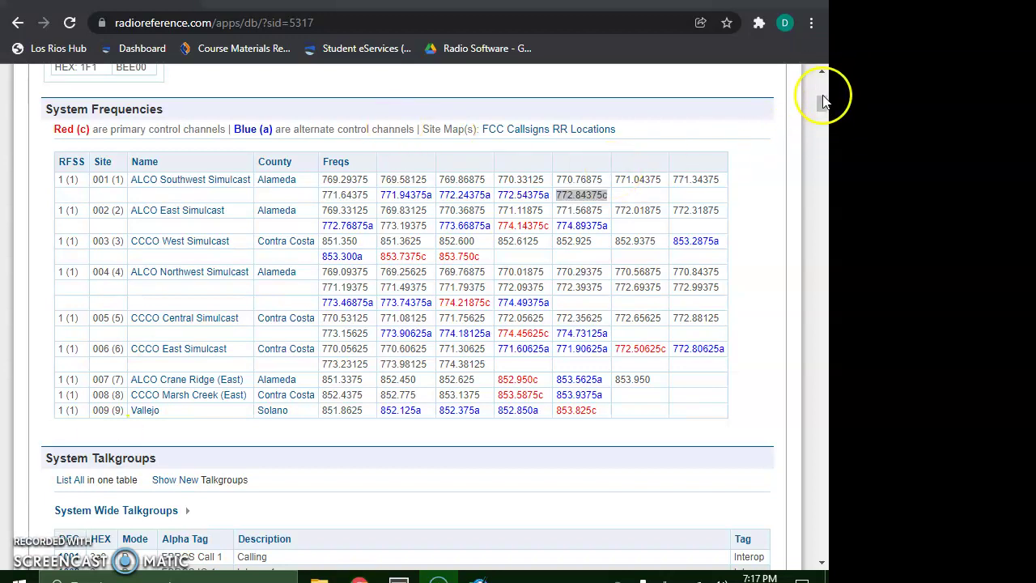
drag(823, 101, 821, 74)
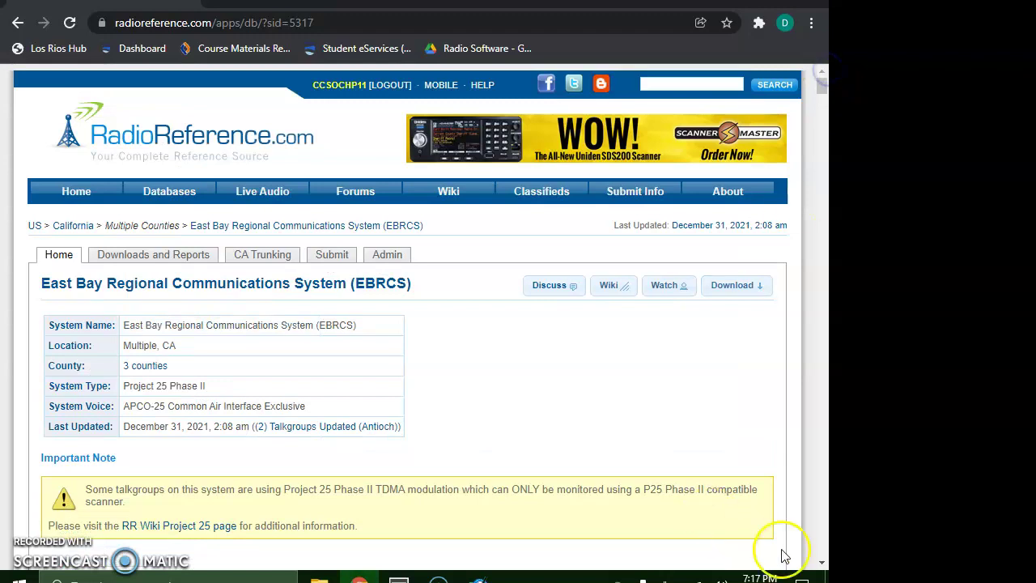
click(819, 563)
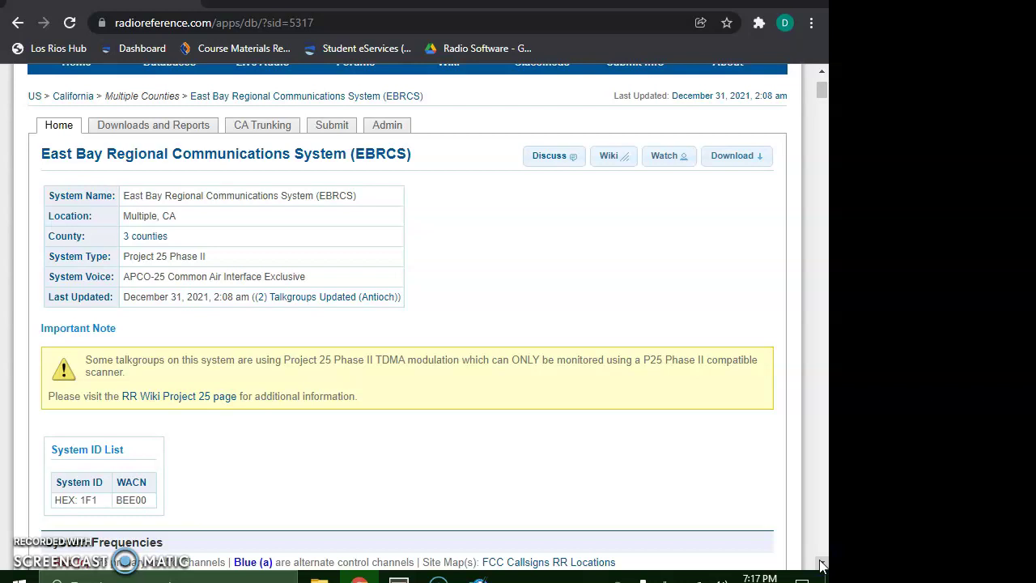
click(820, 564)
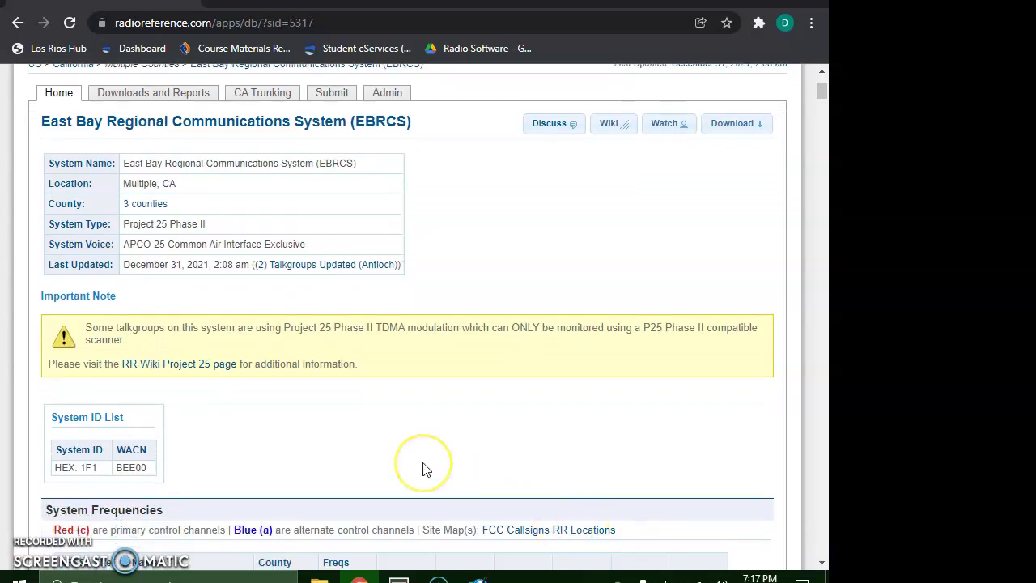
click(272, 391)
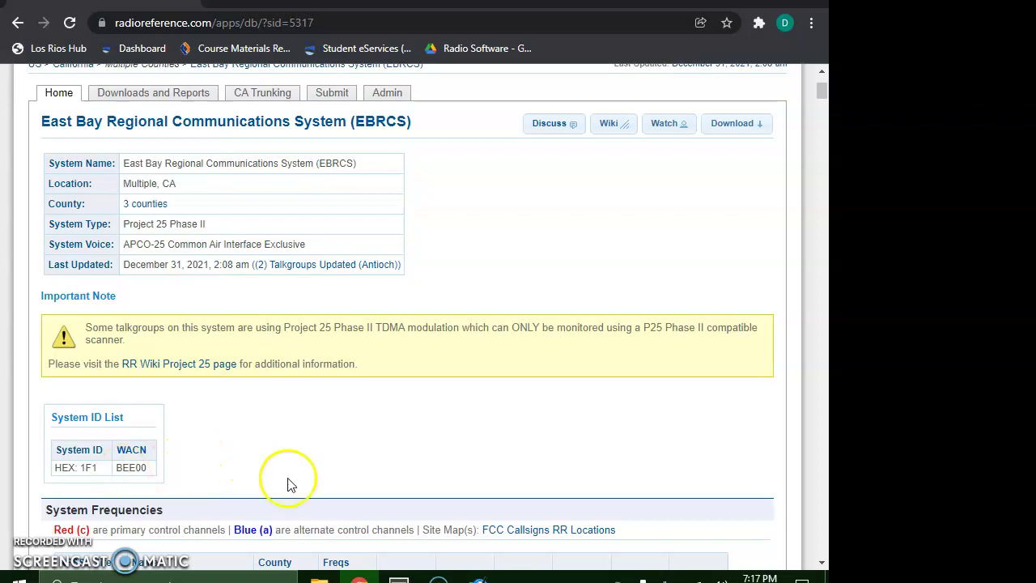
Step: Switch to ASTRO 25 Portable CPS, open Trunking System - 1 and check its general settings and SmartZone coverage type
mouse_move(438, 579)
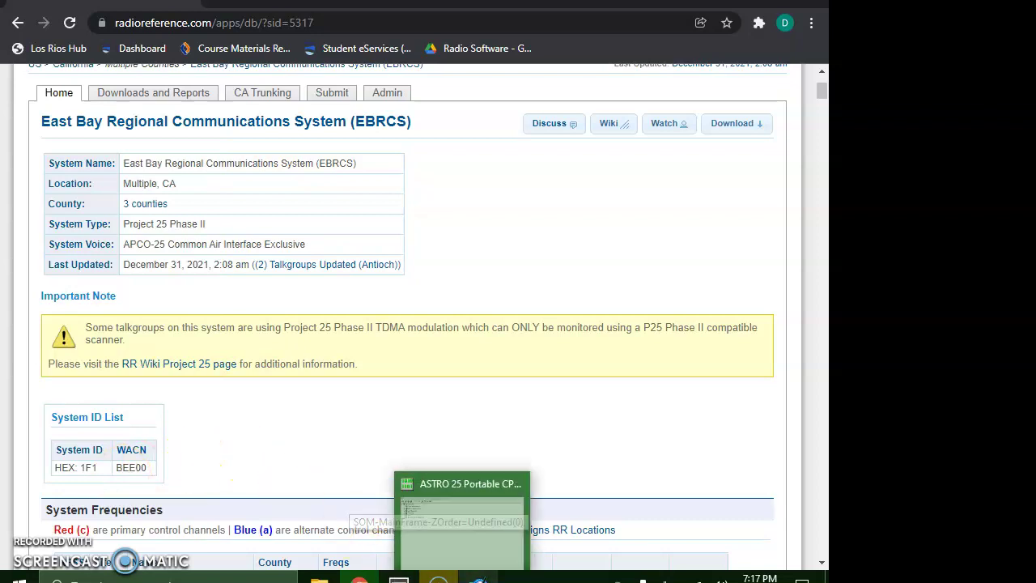
click(478, 576)
double_click(71, 106)
click(91, 149)
double_click(92, 150)
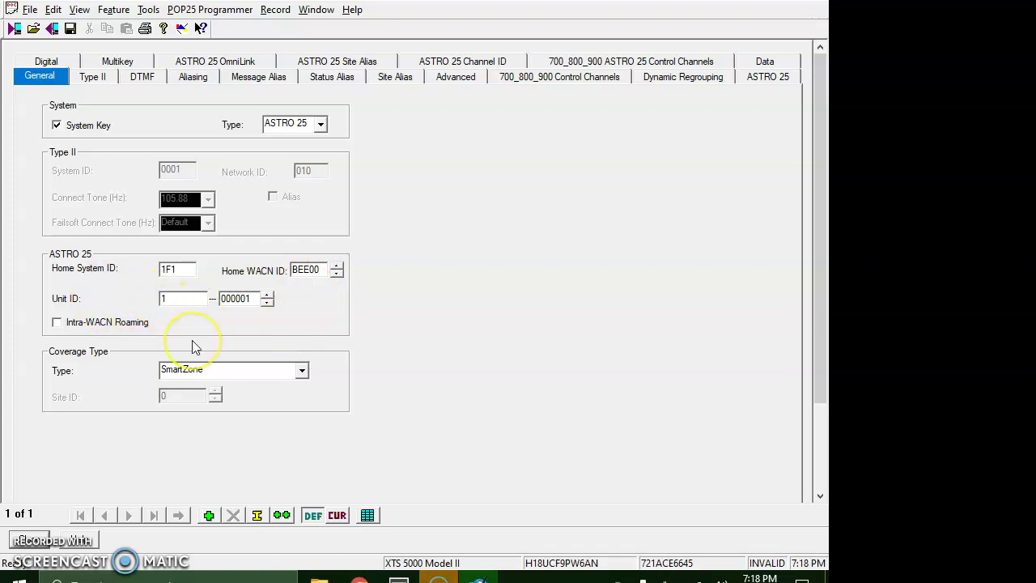
click(231, 370)
click(233, 372)
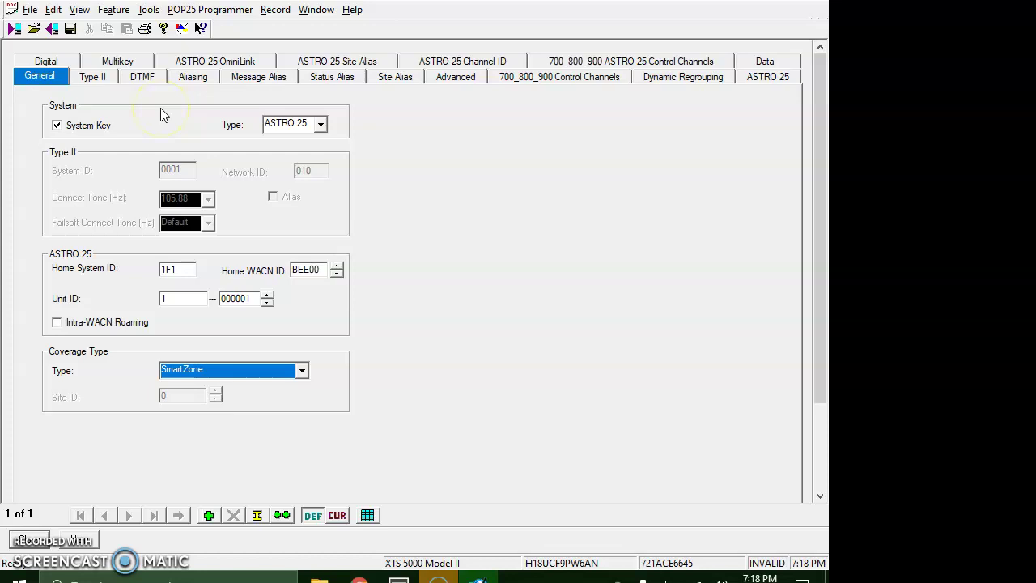
click(301, 369)
click(297, 379)
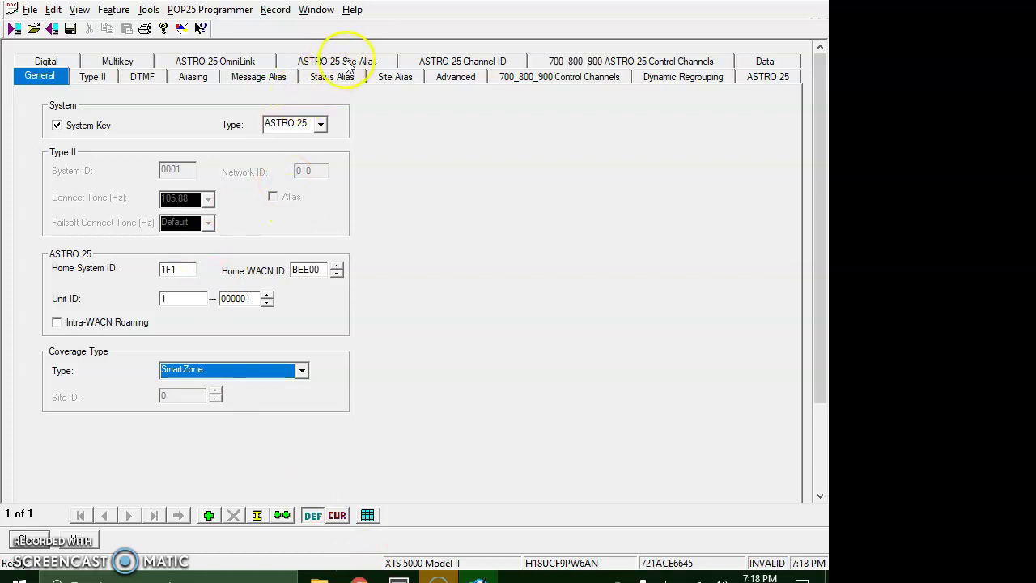
Step: Examine the ASTRO 25 Channel ID table's enabled identifiers, bandwidths, transmit offsets and base frequencies
click(431, 59)
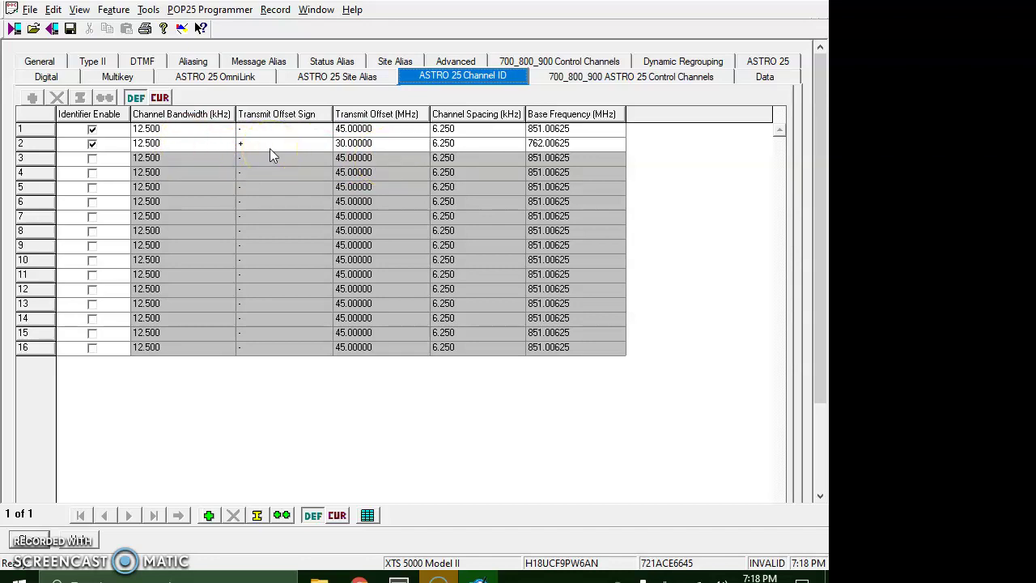
click(254, 236)
click(182, 152)
click(144, 373)
click(247, 226)
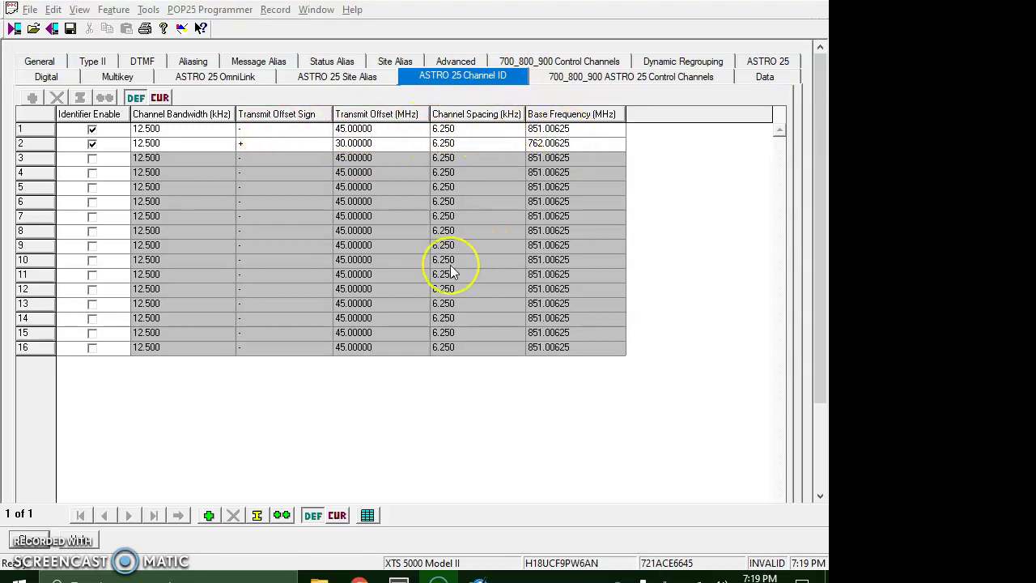
Step: Try a channel spacing of 12.5 kHz for identifier 1, and return it to 6.25 kHz
click(454, 132)
click(466, 207)
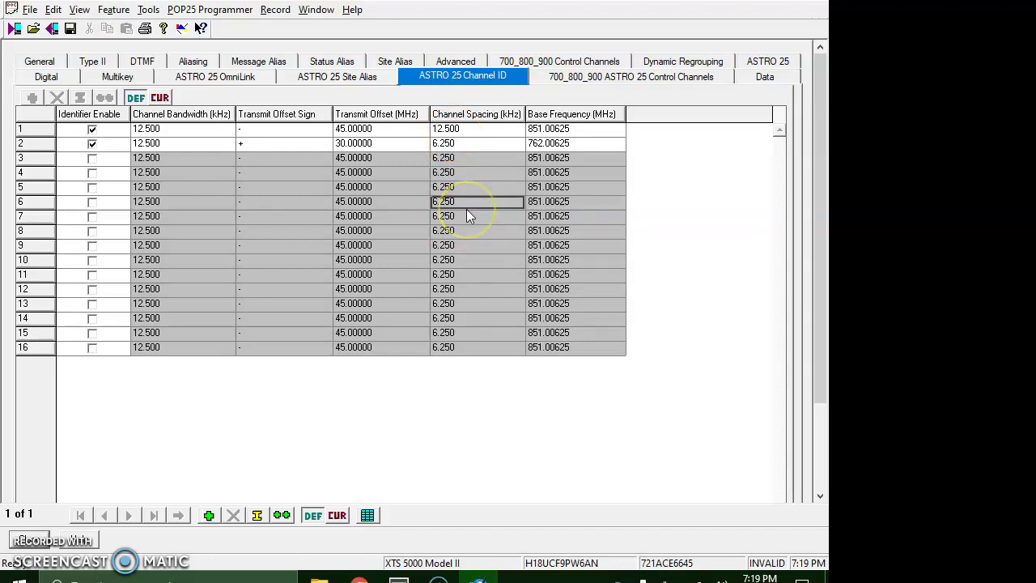
click(469, 132)
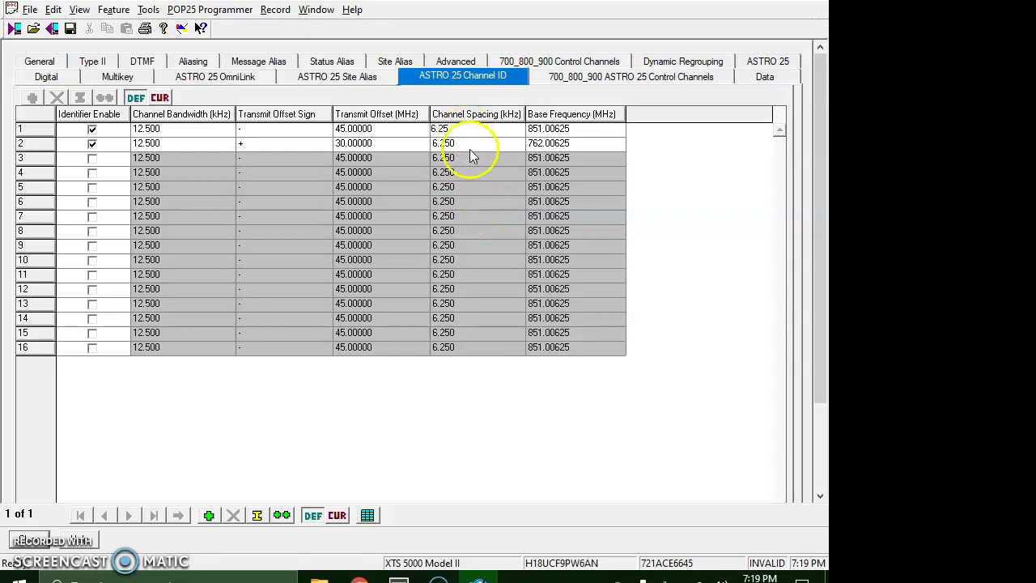
text(6.25)
click(470, 184)
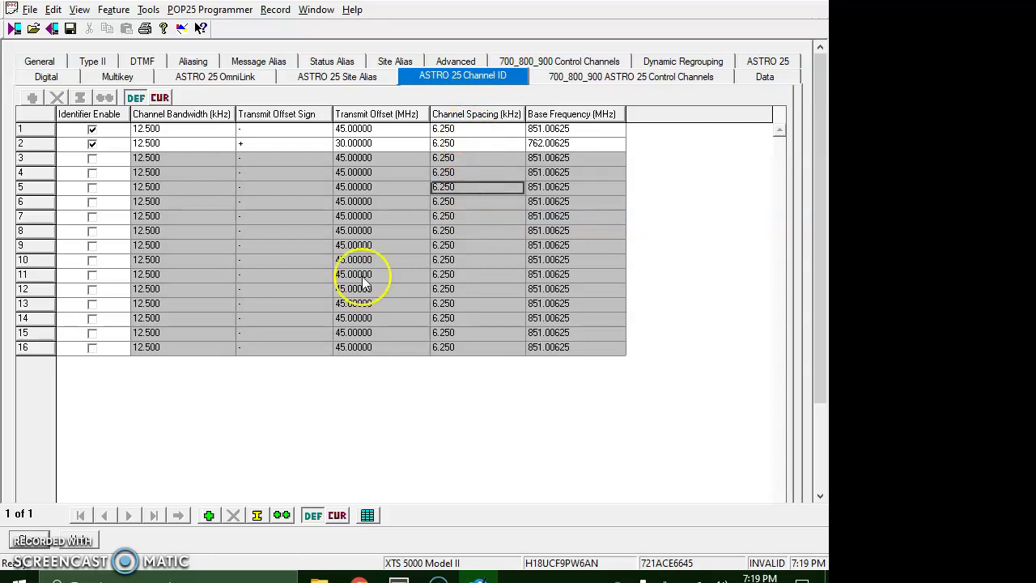
Step: In the 700_800_900 ASTRO 25 control channel list, try channel ID number 2 for row 1, and return it to 1
click(577, 76)
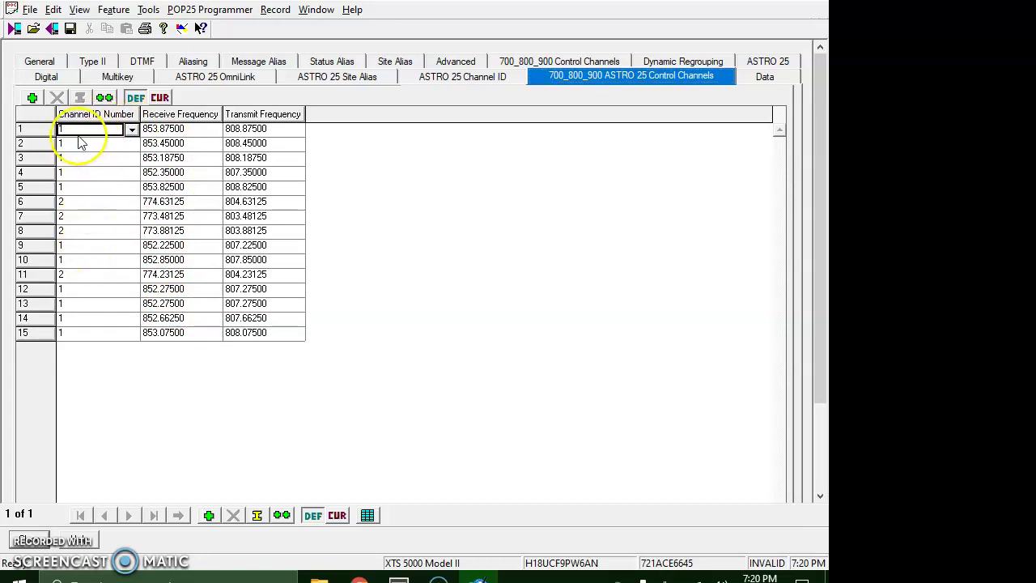
click(131, 132)
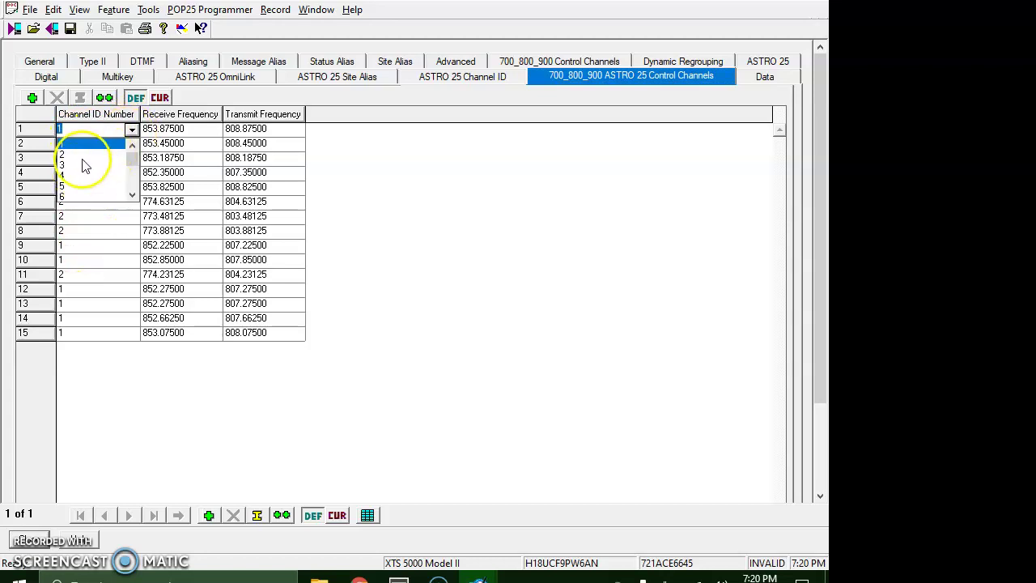
click(86, 154)
click(130, 130)
click(93, 144)
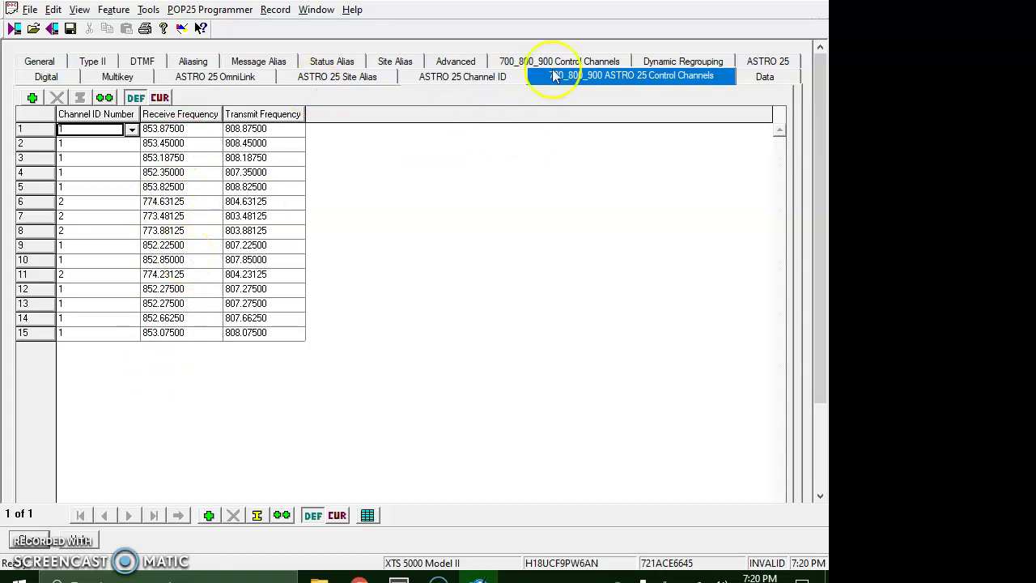
Step: Toggle WUID Validity Support and Motorola Prop Features on and off in the ASTRO 25 settings, and close the trunking system
click(760, 73)
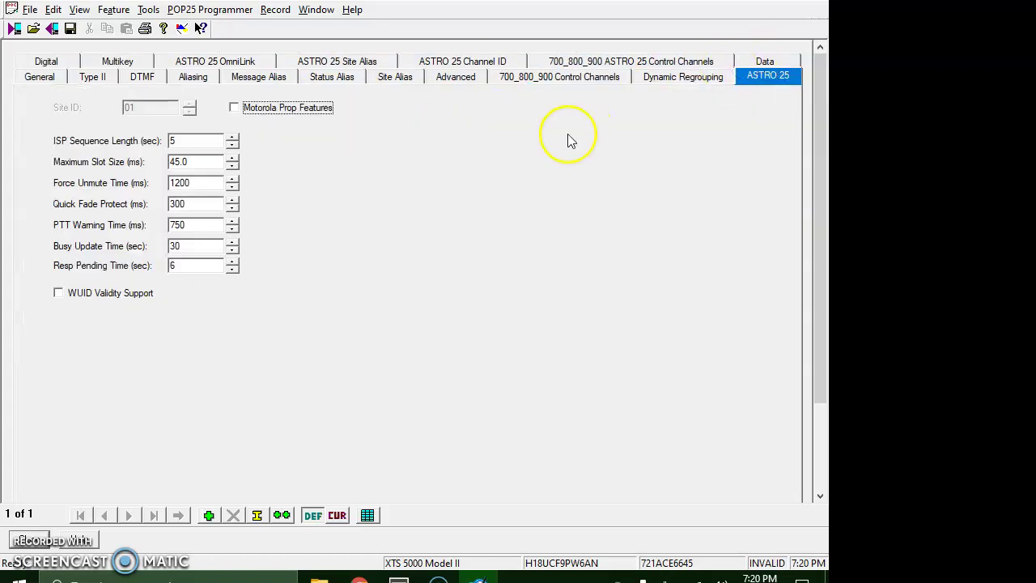
click(91, 297)
click(307, 117)
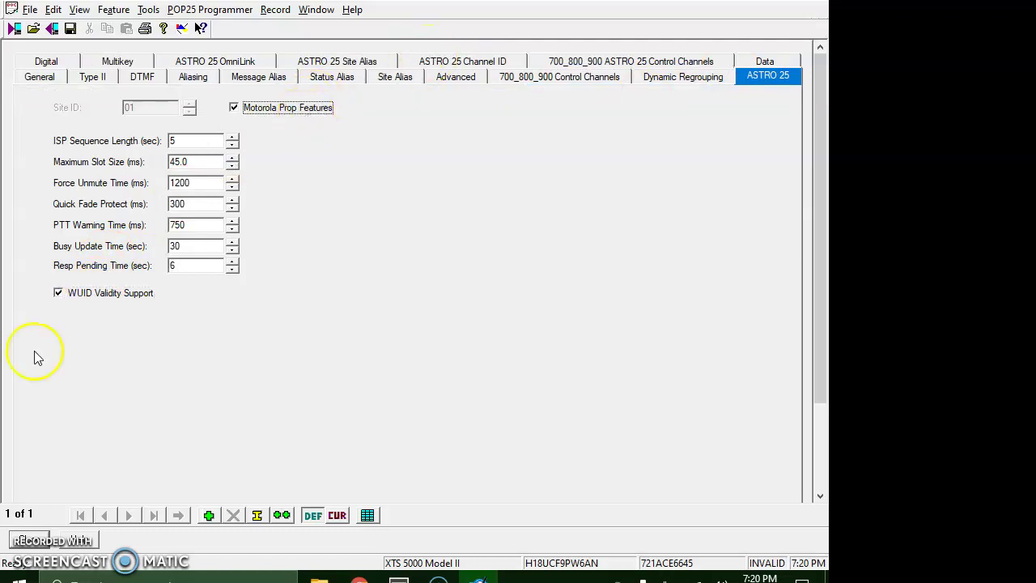
click(93, 300)
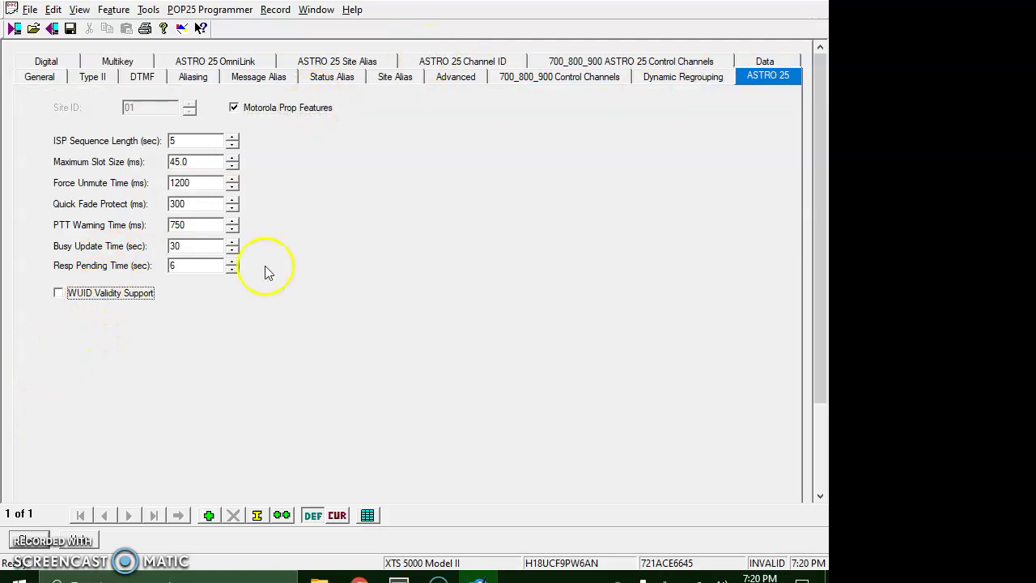
click(262, 119)
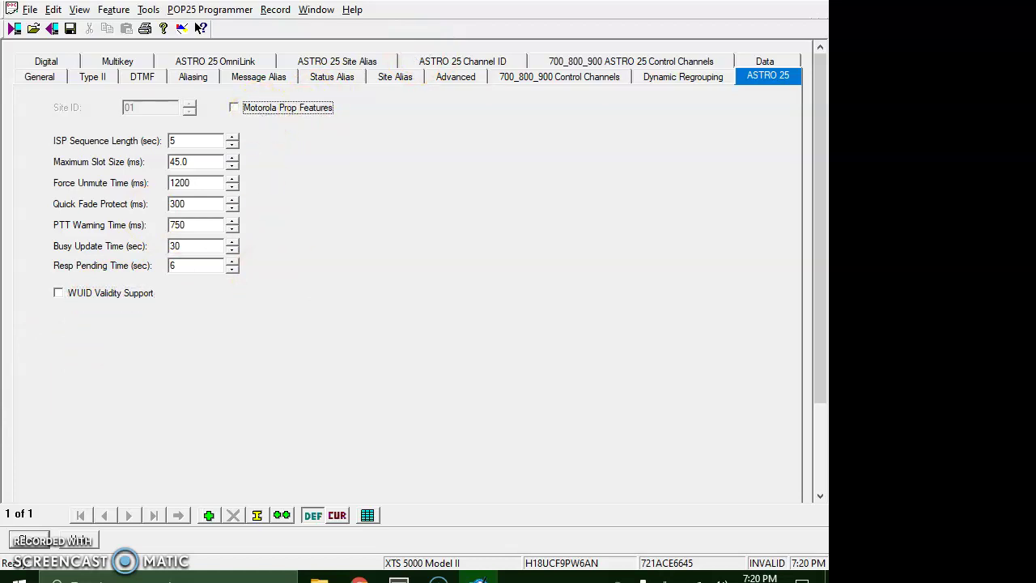
click(16, 539)
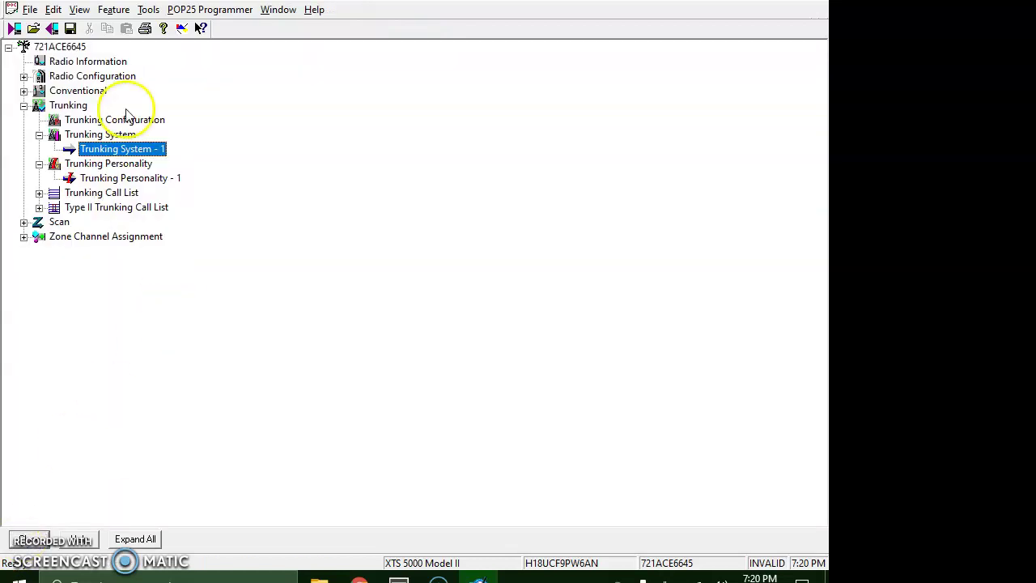
Step: Open Trunking Personality - 1, check its assigned system, and set Scan List Selection to None
double_click(126, 179)
click(176, 130)
click(176, 129)
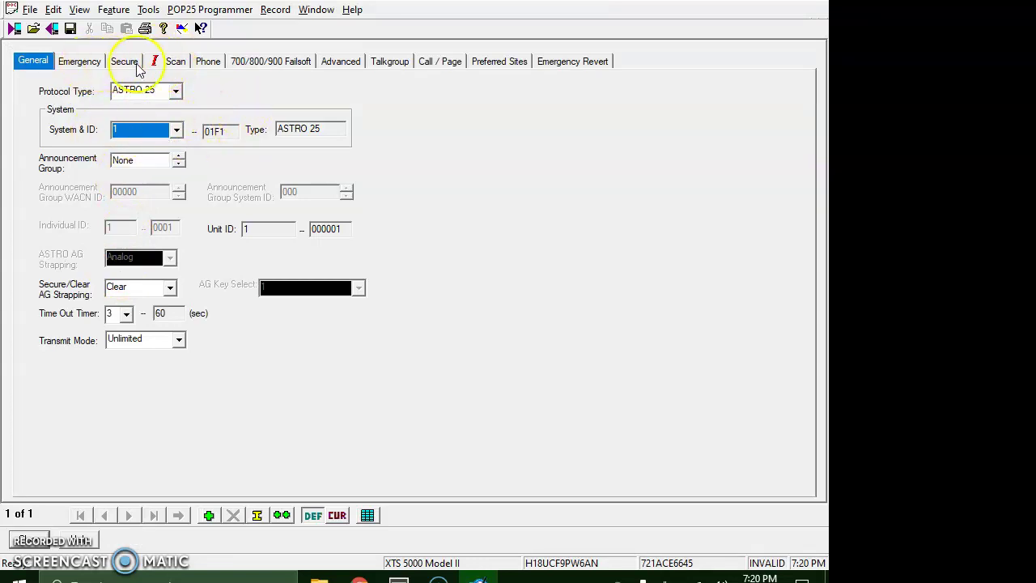
click(161, 65)
click(237, 169)
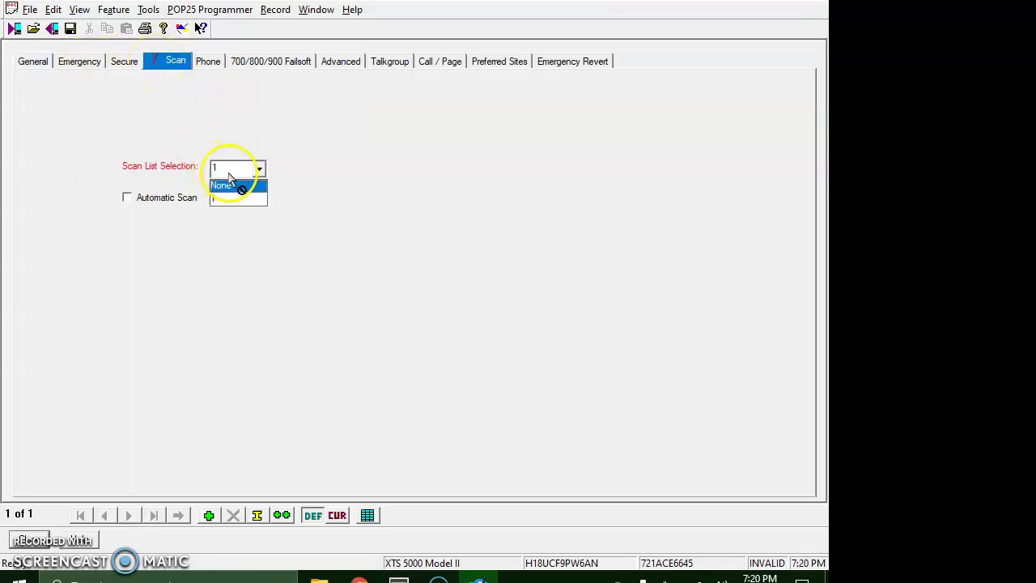
click(242, 194)
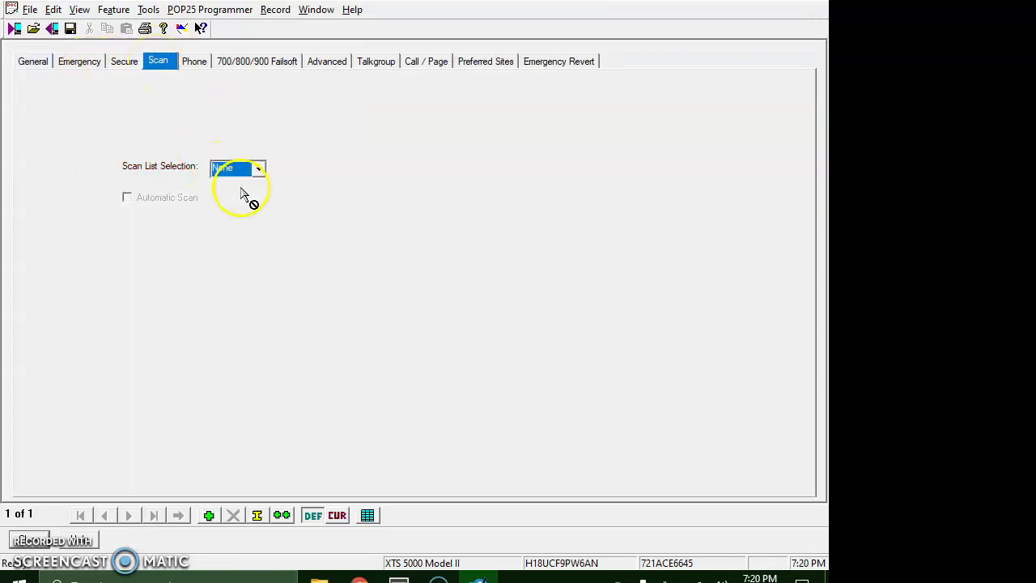
Step: Review the trunking personality's phone, failsoft, advanced and talkgroup settings, and close the record
click(195, 69)
click(237, 66)
click(335, 65)
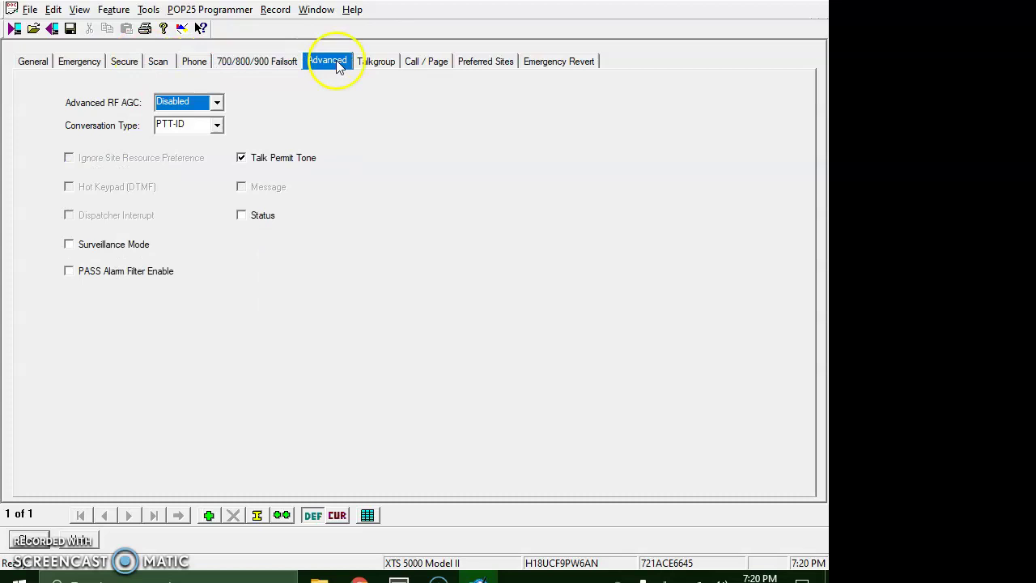
click(374, 63)
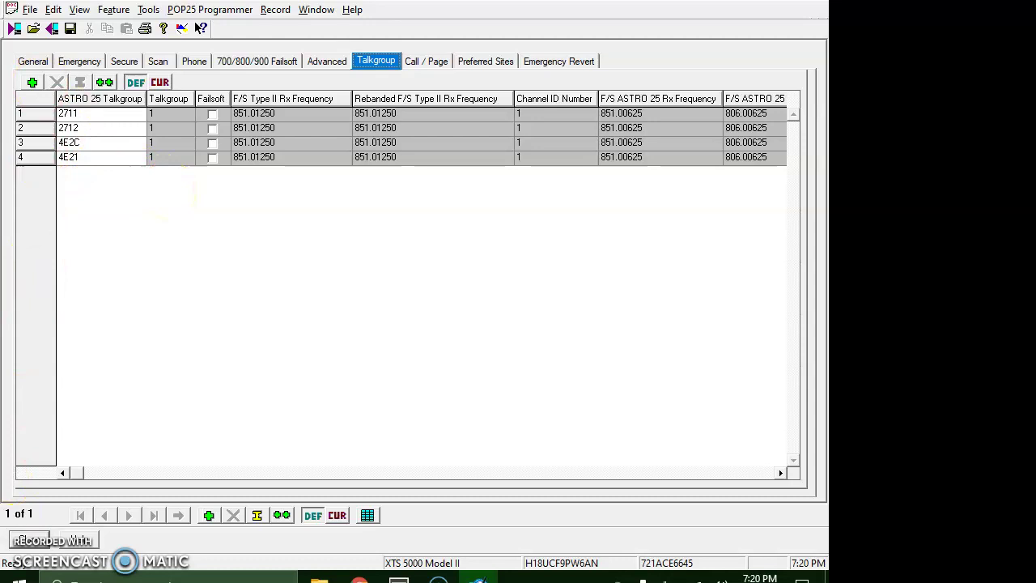
click(11, 543)
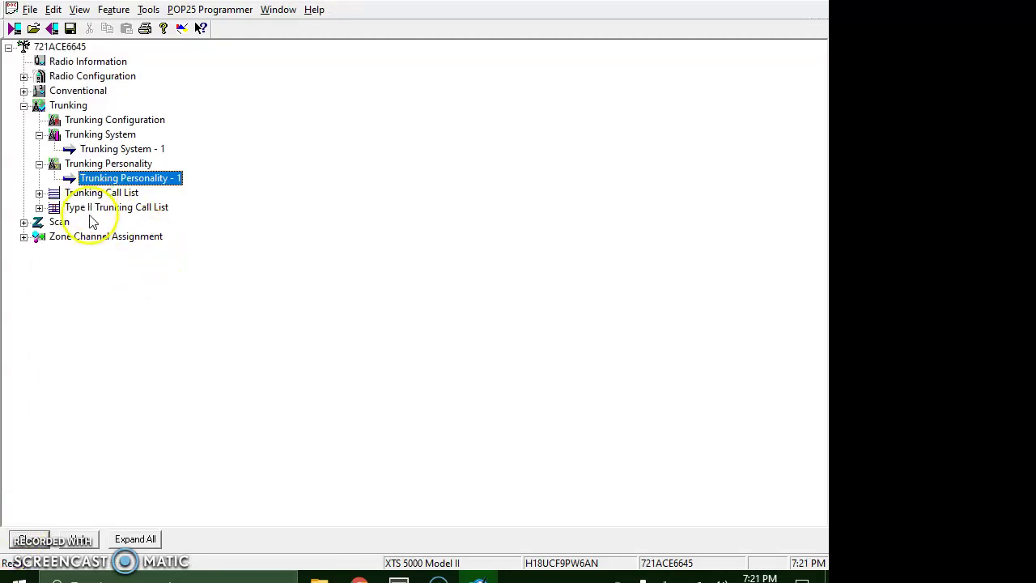
Step: Open Scan List - 1 and check its Scan Type, trunking system record and Designated Voice Tx Member options
double_click(59, 222)
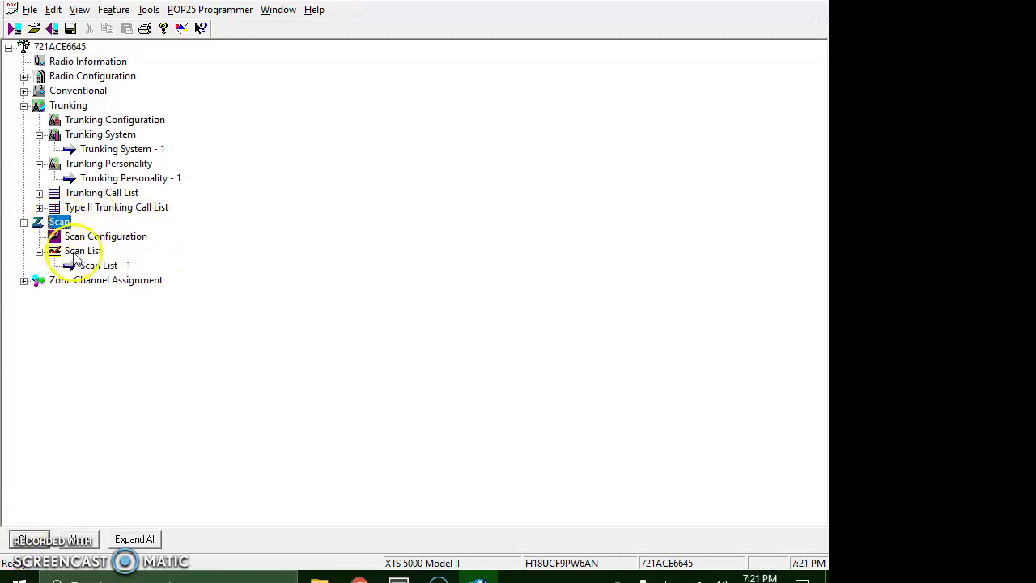
click(81, 266)
double_click(81, 266)
click(182, 89)
click(180, 128)
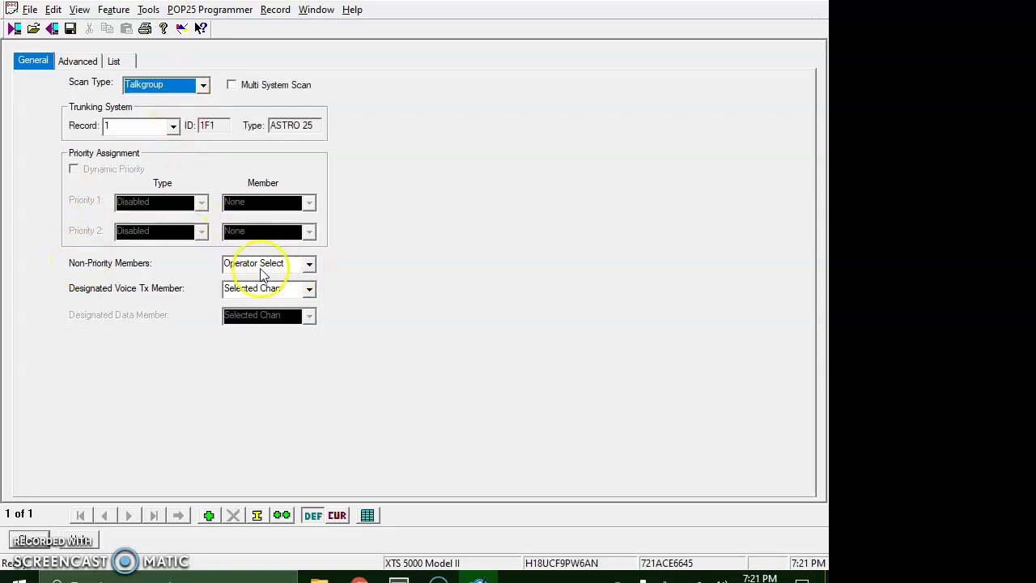
click(300, 293)
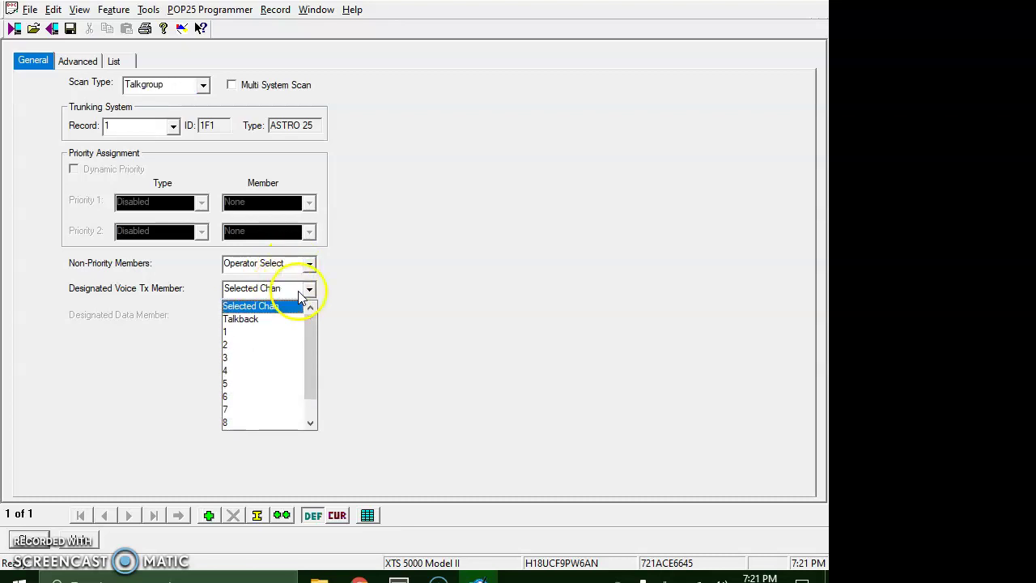
click(301, 296)
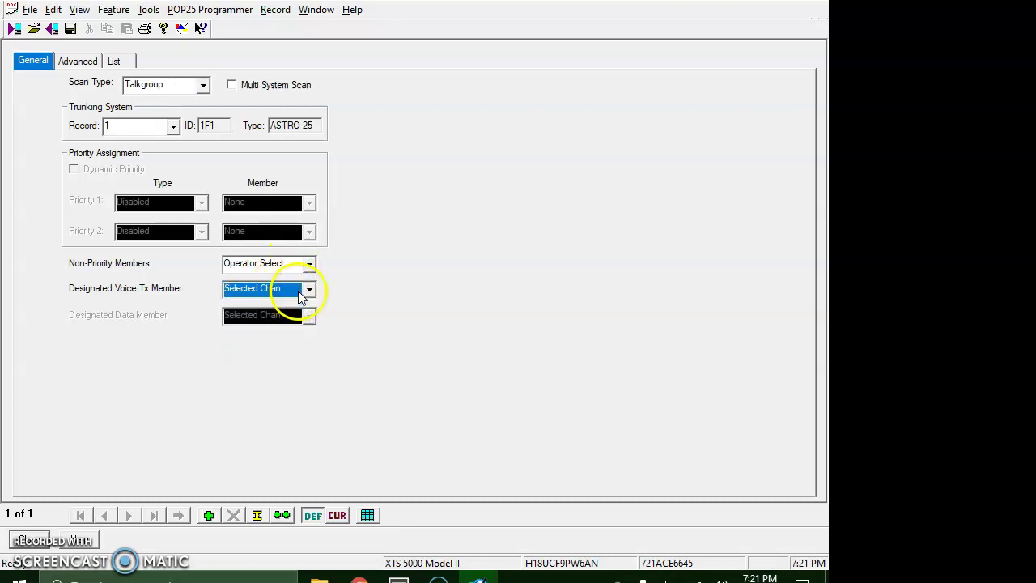
Step: Review the scan list's members and advanced settings, and close the record
click(114, 63)
click(75, 62)
click(33, 61)
click(12, 543)
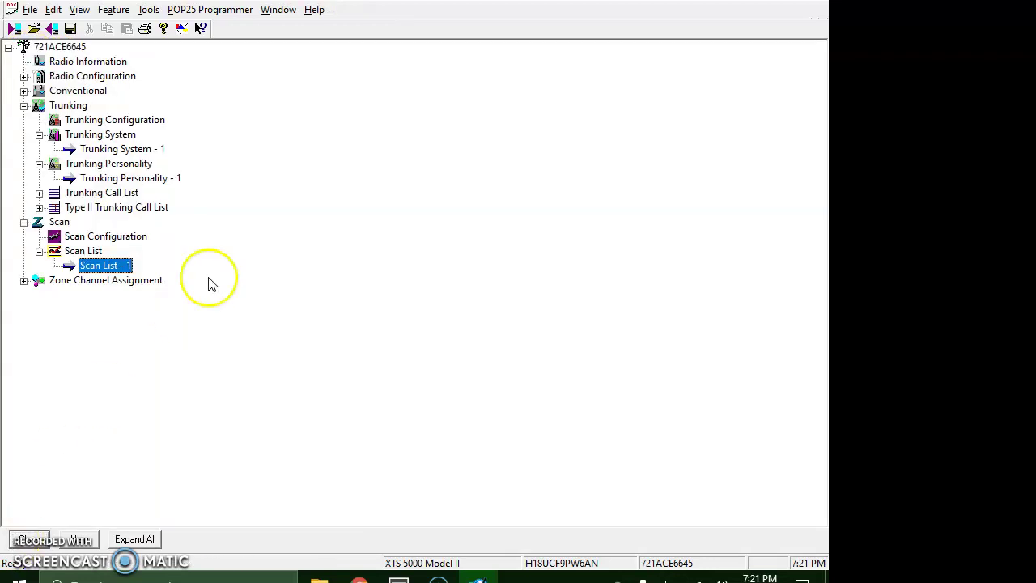
Step: Open Conventional Personality - 1 and check its Scan List Selection
double_click(101, 92)
double_click(117, 149)
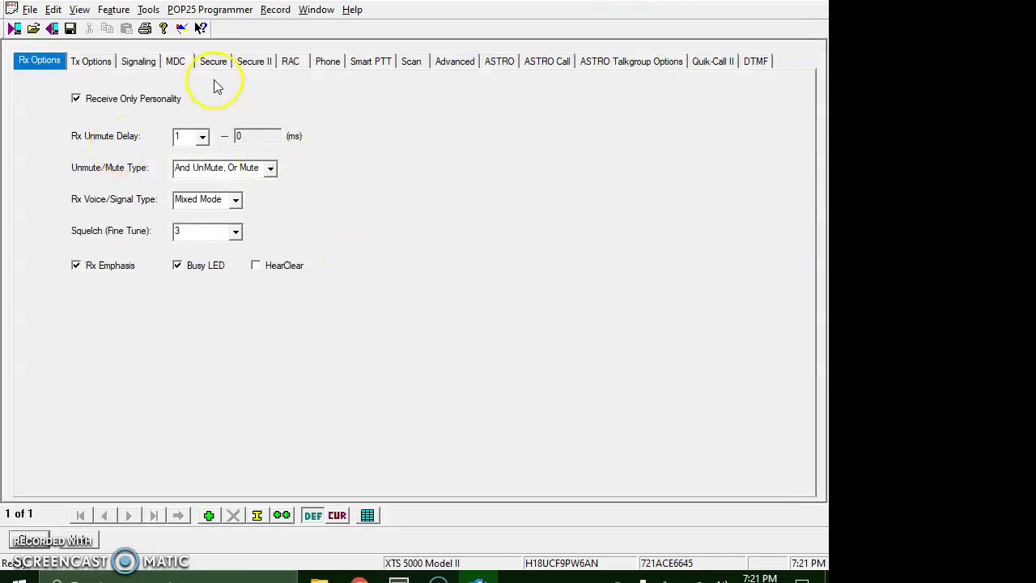
click(410, 63)
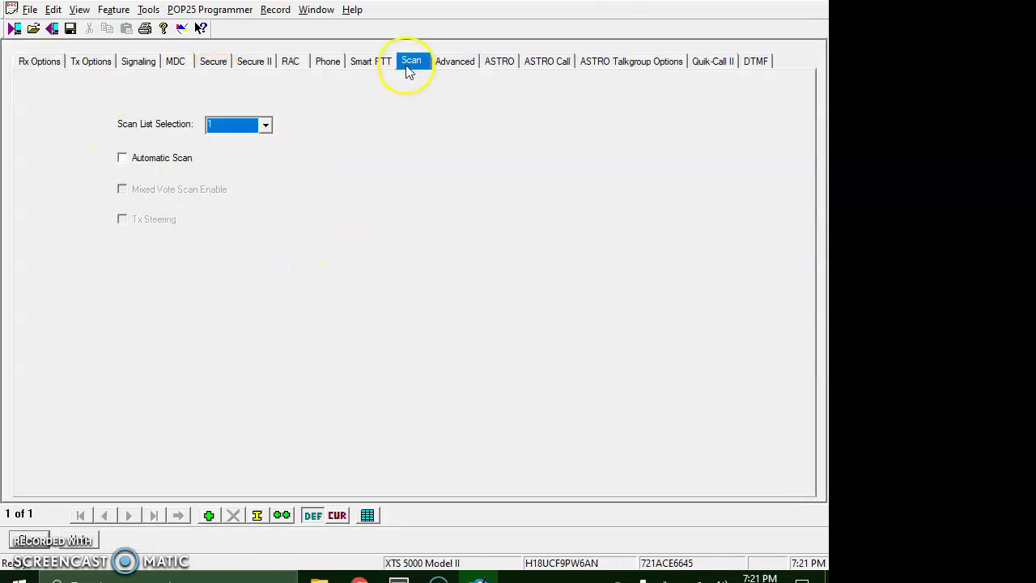
click(243, 128)
click(245, 133)
Step: Set the conventional personality's Rx Voice/Signal Type to ASTRO and close the record
click(32, 63)
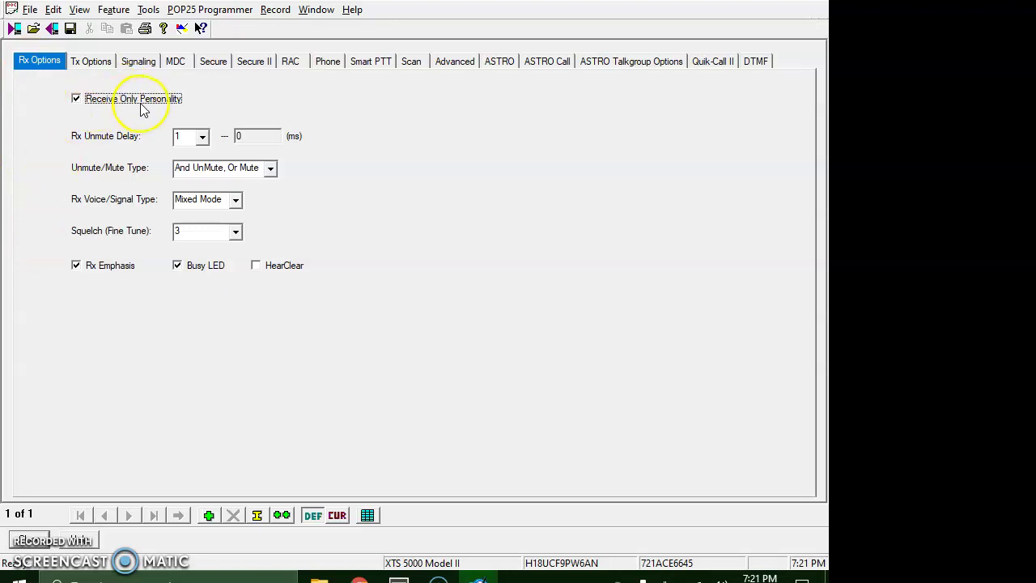
click(235, 200)
click(227, 242)
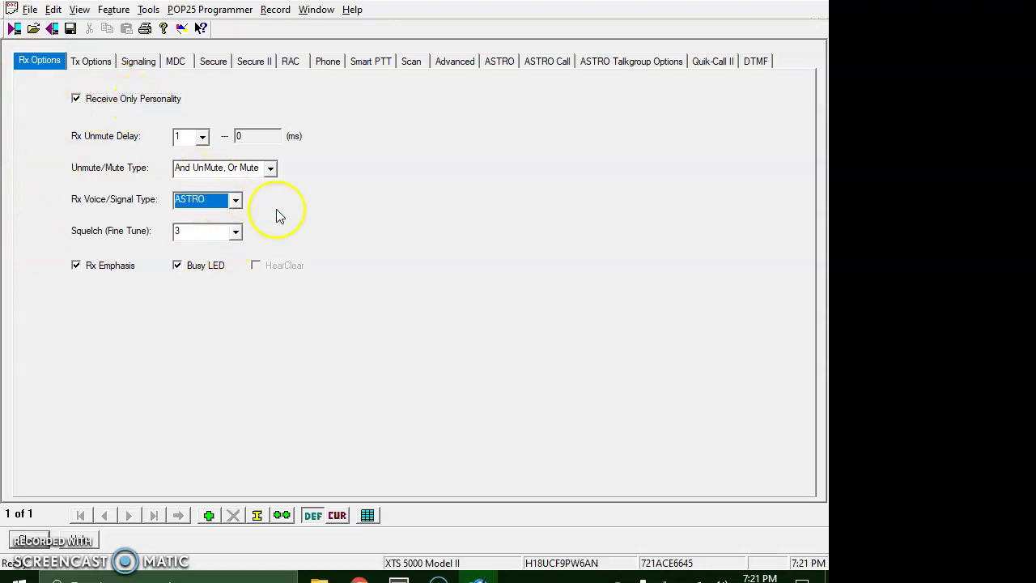
click(18, 541)
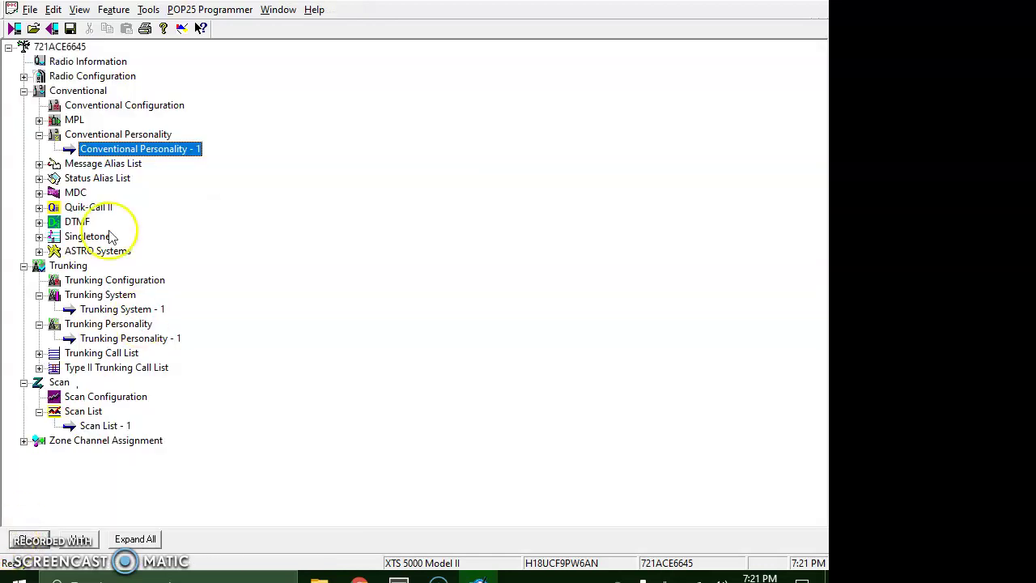
Step: Collapse the Conventional, Trunking and Scan branches, and open the channel list of Zone Channel Assignment - 1
click(39, 135)
click(25, 91)
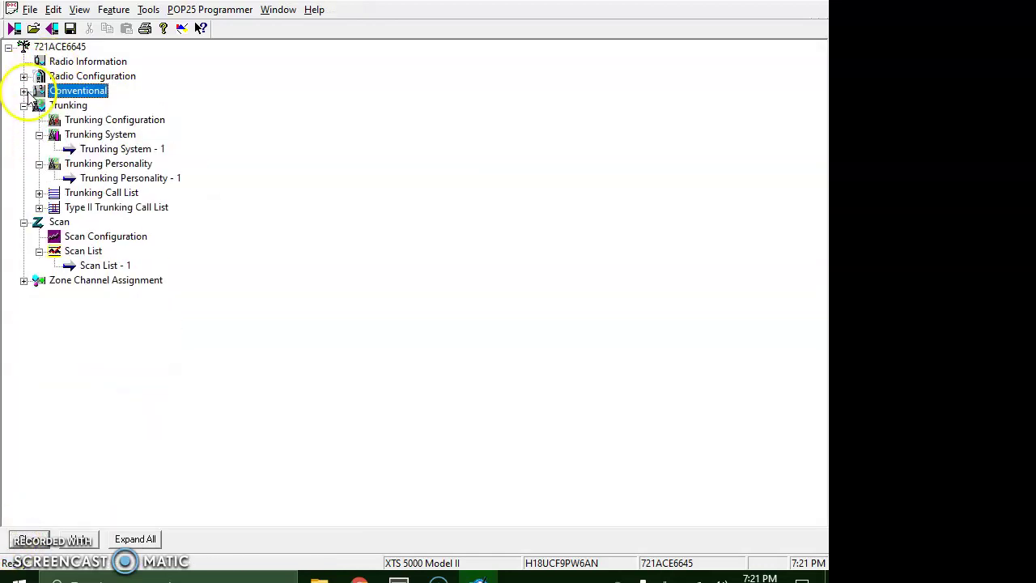
click(24, 105)
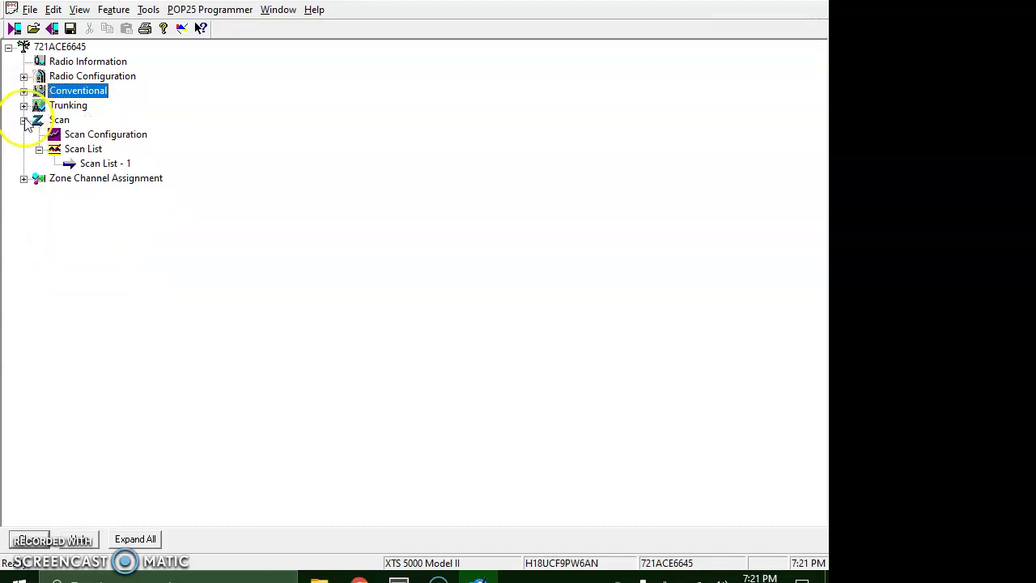
click(24, 119)
double_click(73, 135)
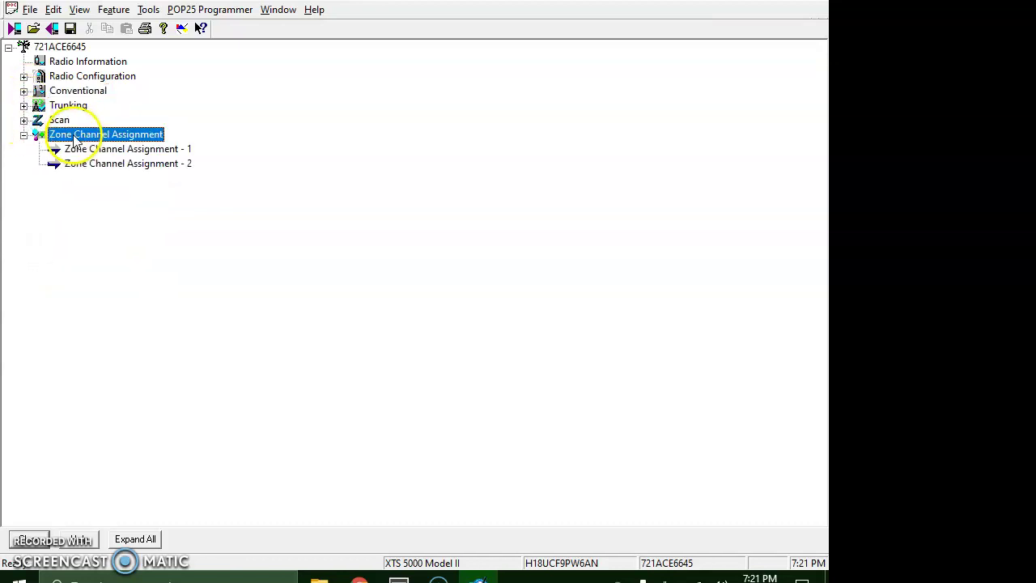
double_click(107, 149)
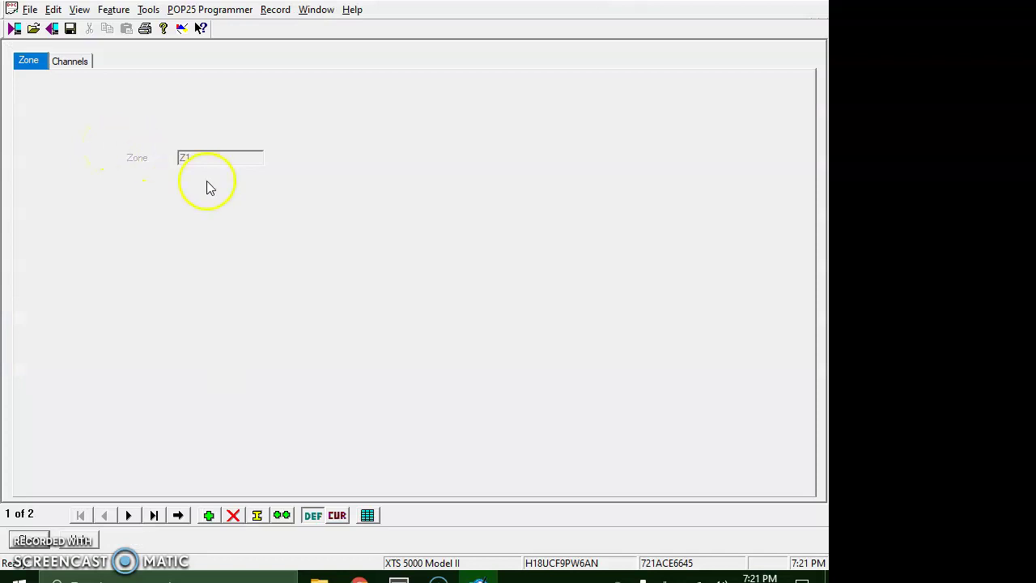
click(71, 62)
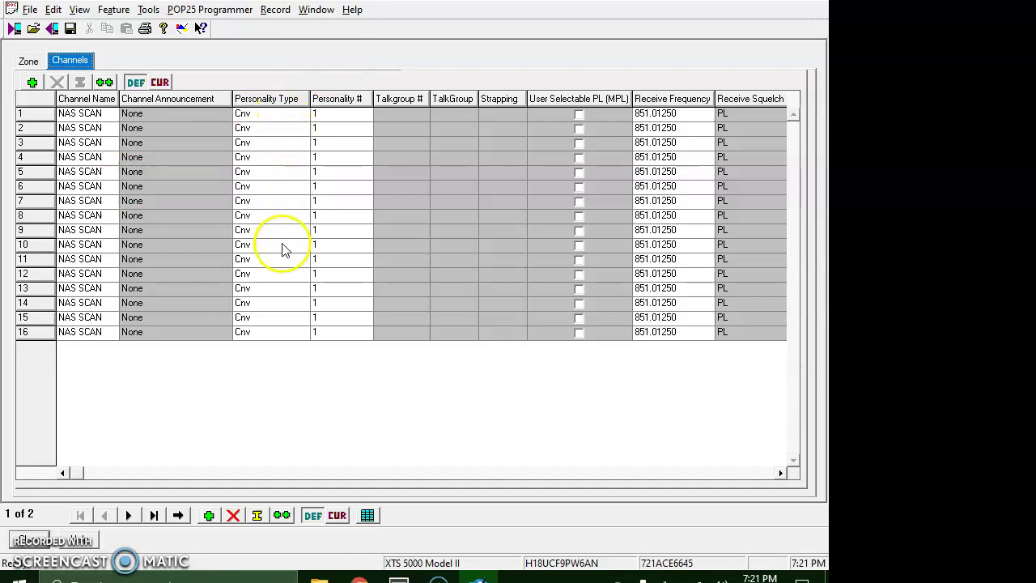
Step: Try Trk as the Personality Type of the zone's first channel, and return it to Cnv
click(302, 114)
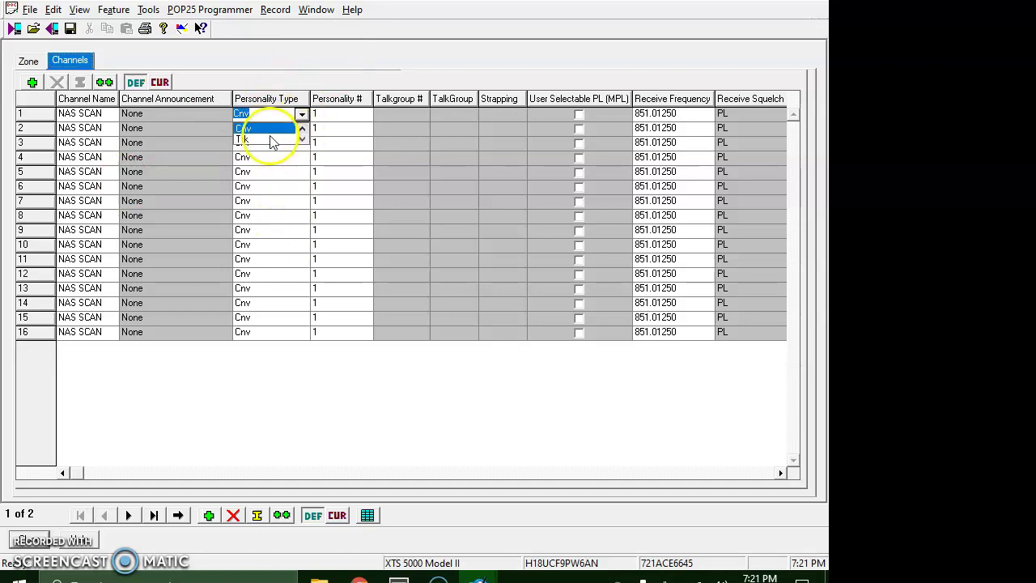
click(273, 132)
click(301, 116)
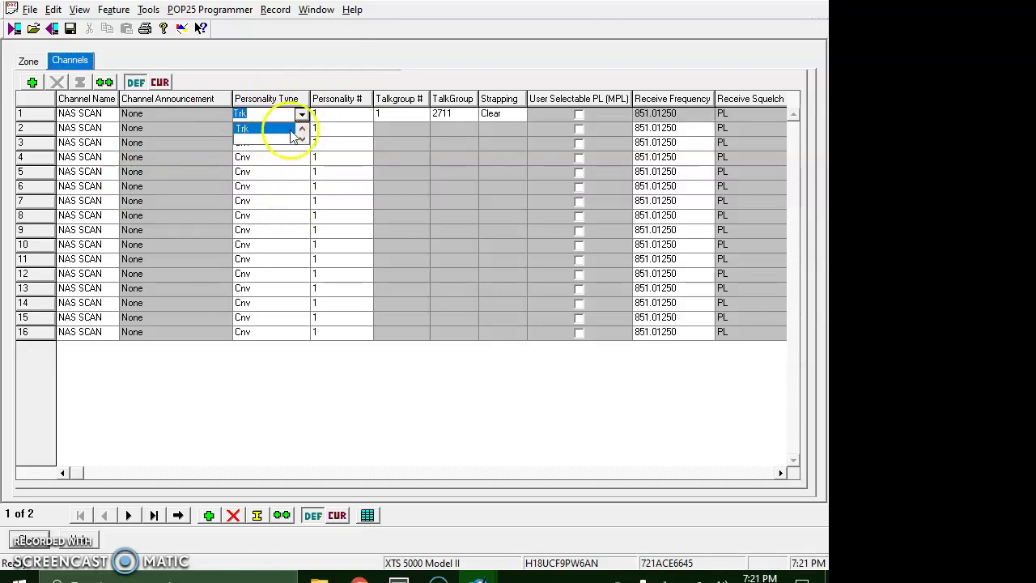
click(289, 130)
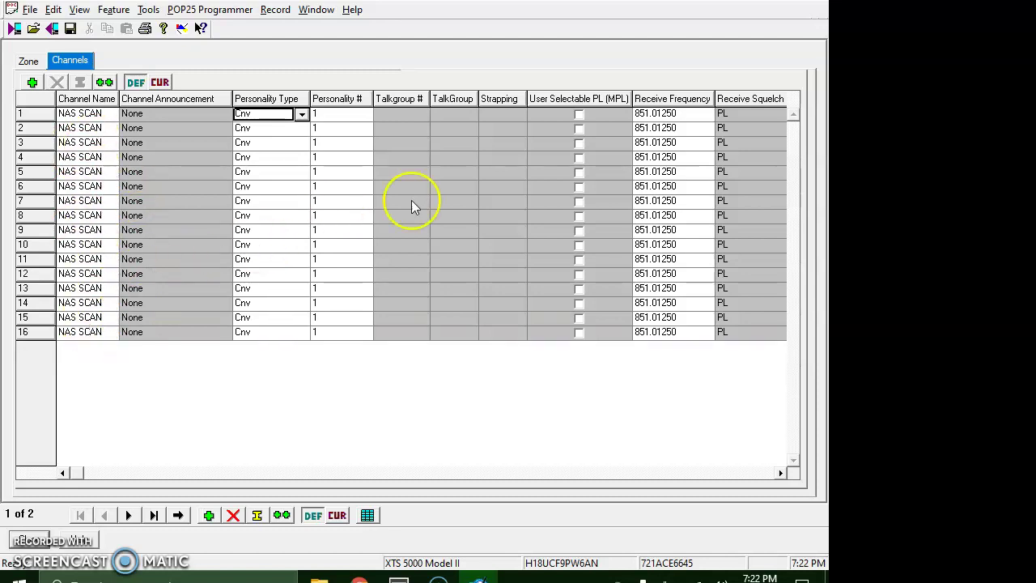
Step: Add a fourth channel named FD 2 to the second zone record
click(129, 515)
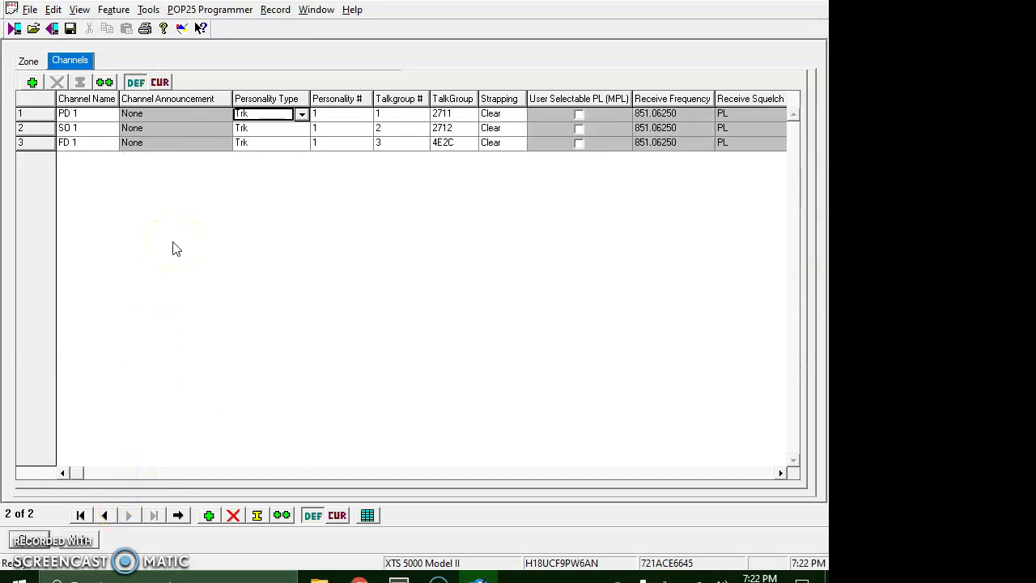
click(32, 82)
click(112, 160)
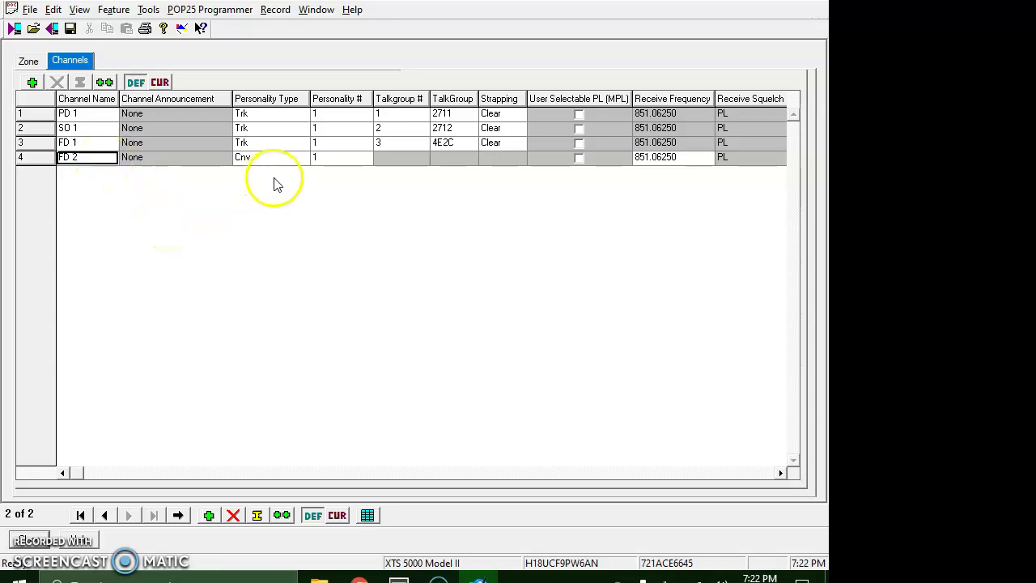
Step: Set channel FD 2's Personality Type to Trk and its Talkgroup # to 4
click(301, 143)
click(297, 179)
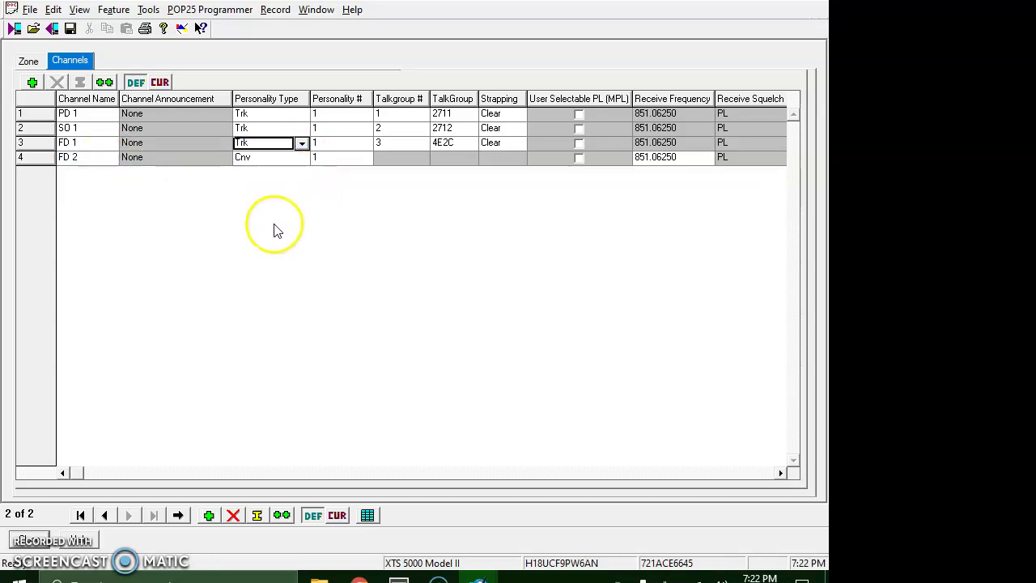
click(300, 159)
click(283, 179)
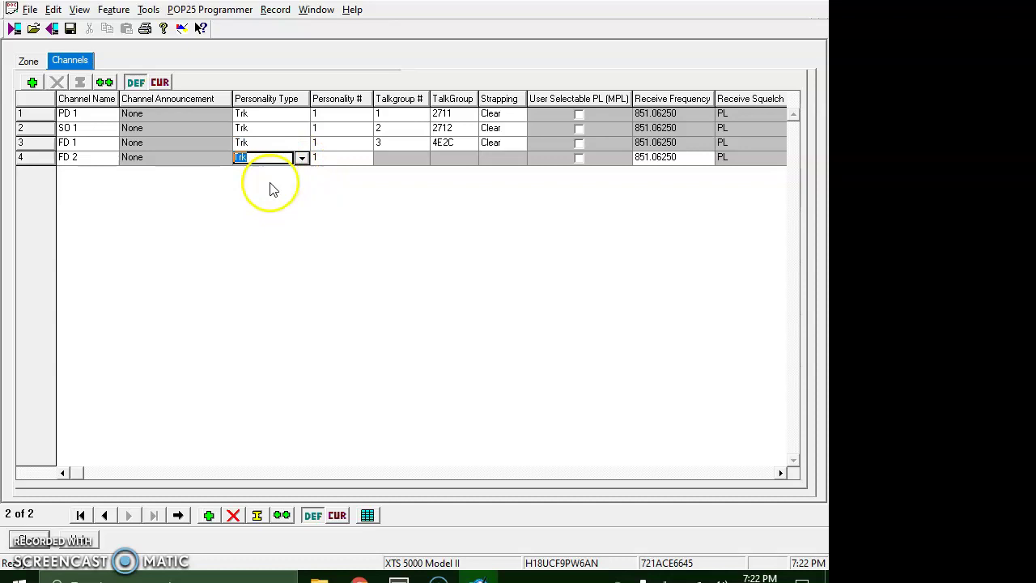
click(344, 145)
click(344, 160)
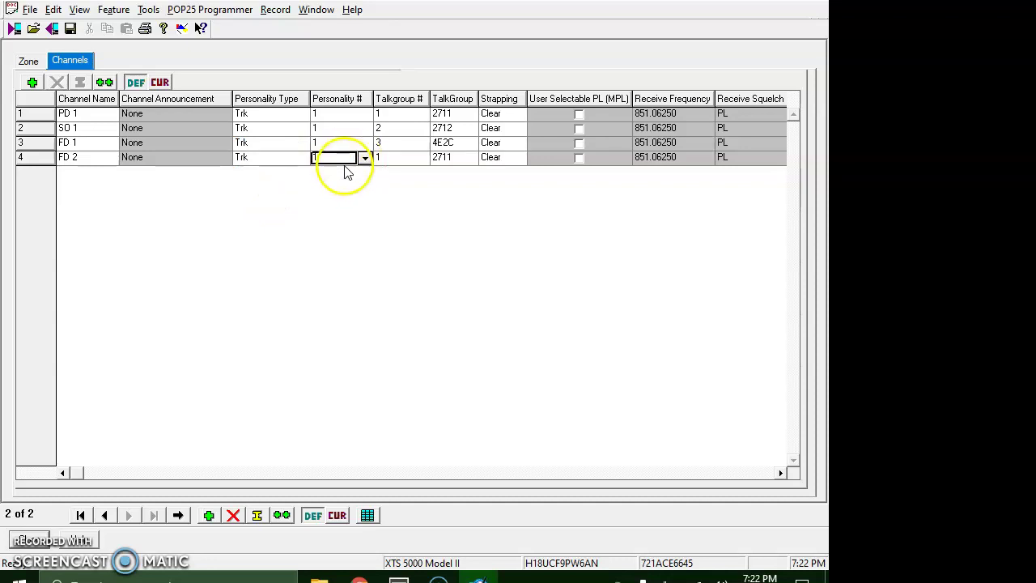
click(408, 157)
click(394, 227)
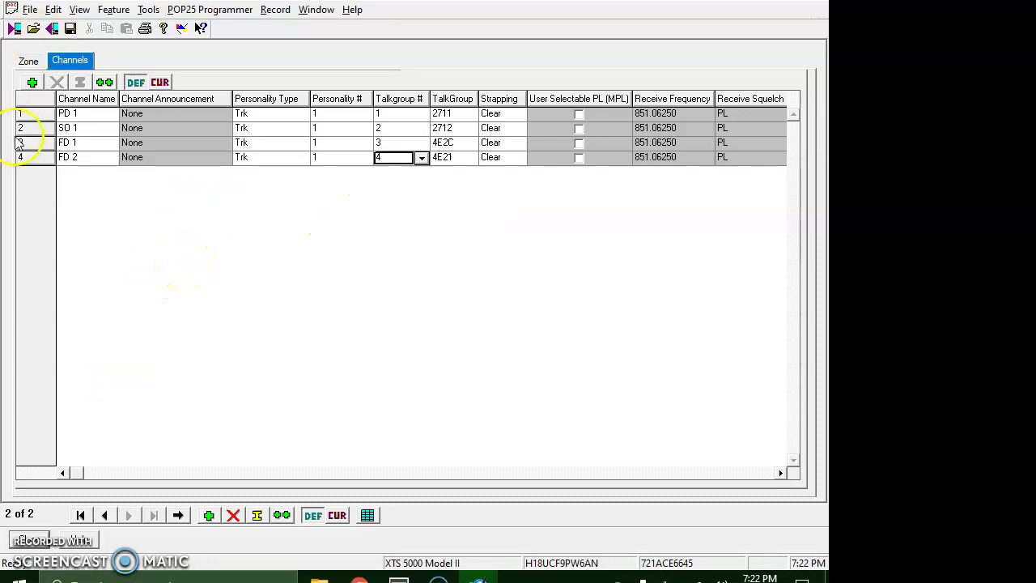
Step: Add a third zone record, try adding and removing channels in it, and delete the record
click(114, 515)
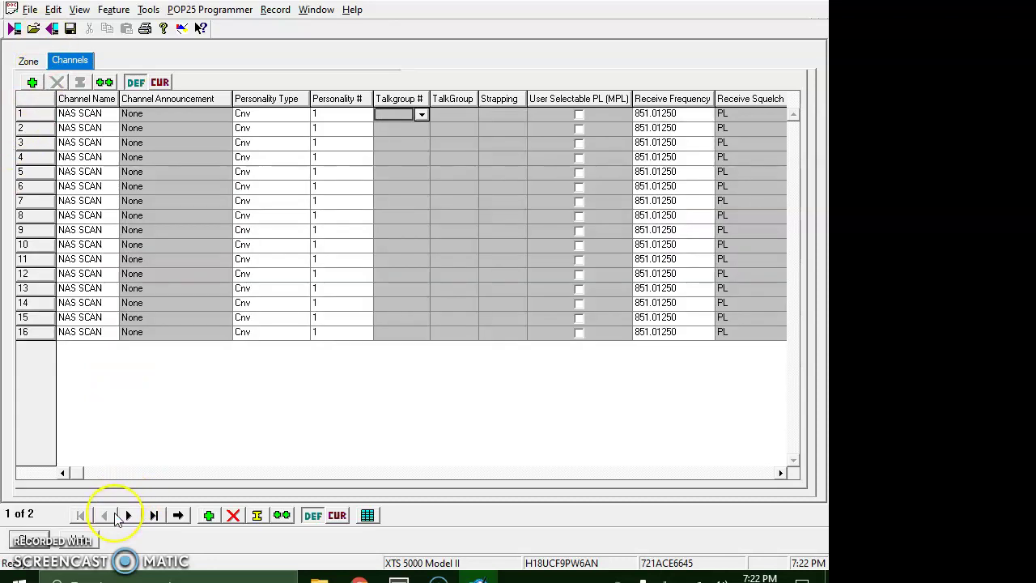
click(128, 516)
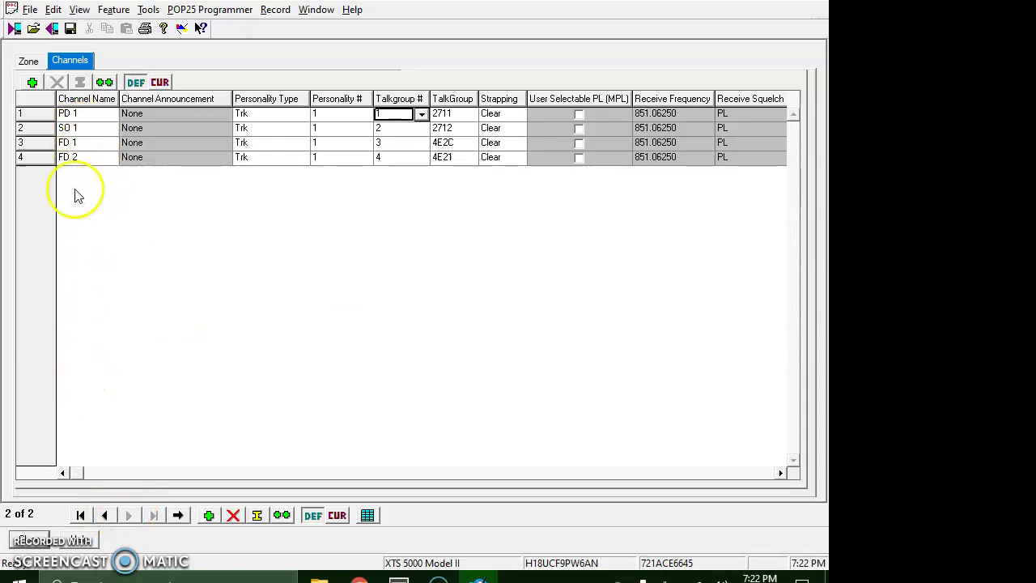
click(209, 516)
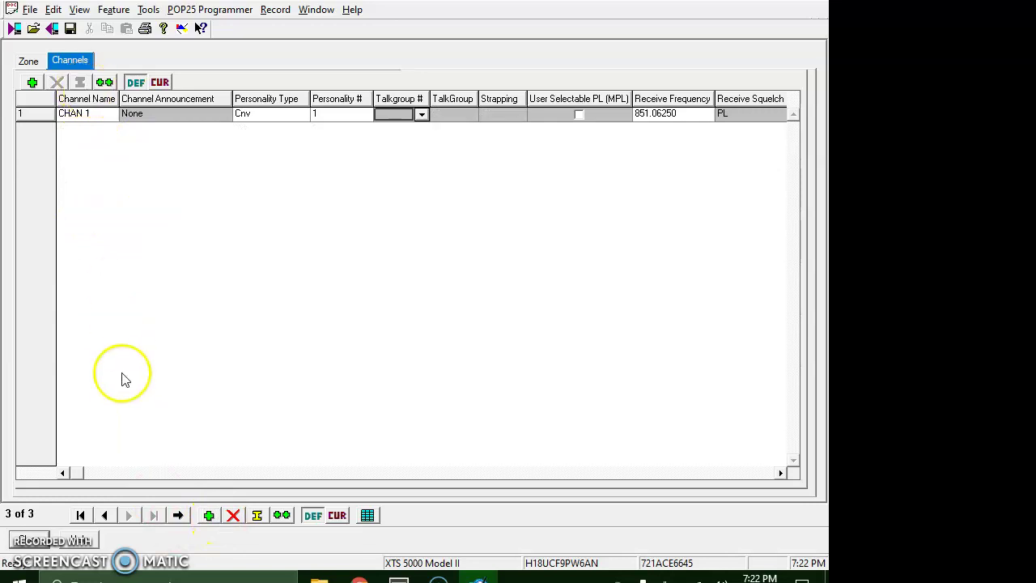
click(32, 82)
click(32, 82)
click(33, 81)
click(56, 82)
click(57, 82)
click(58, 83)
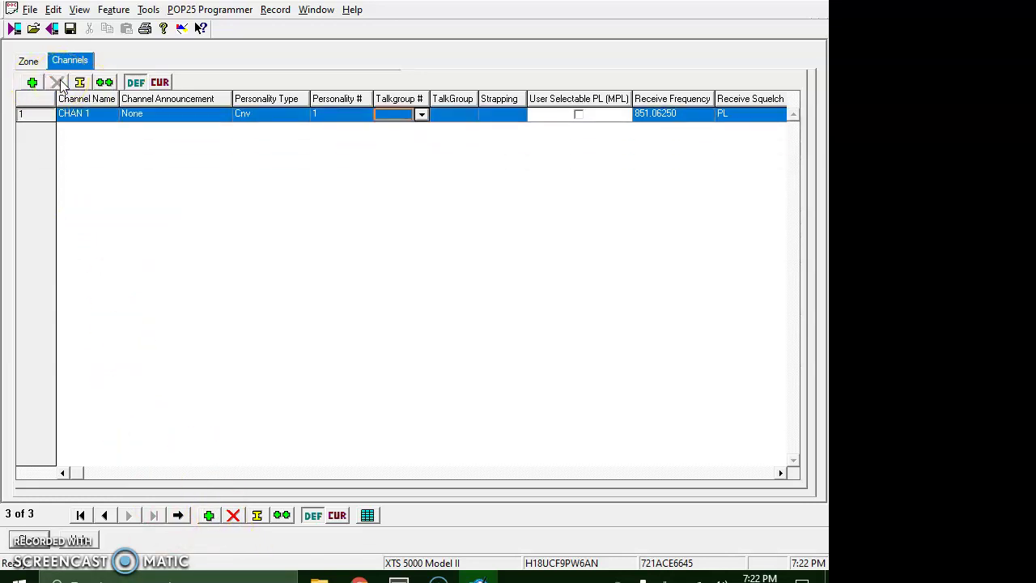
click(233, 515)
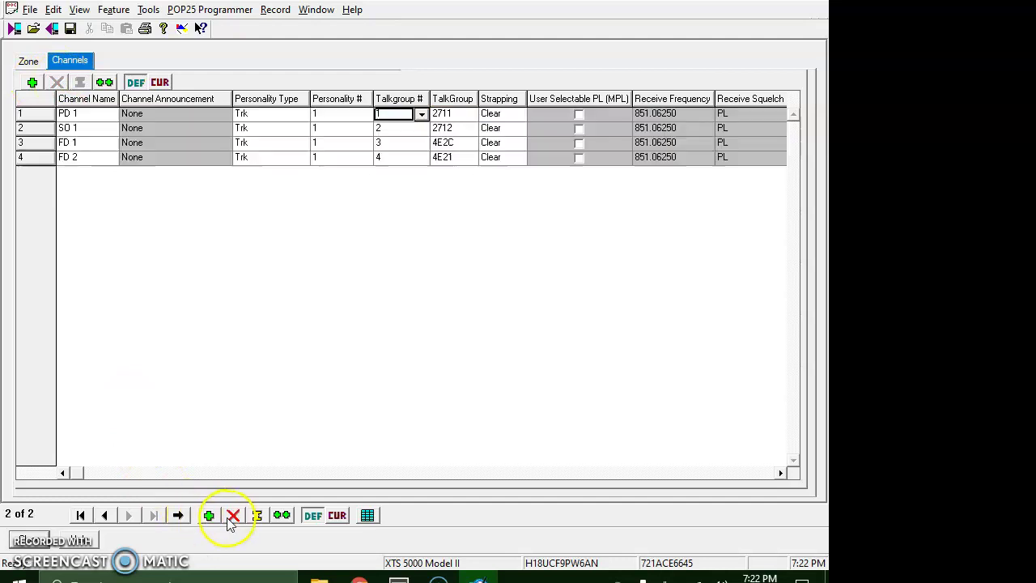
Step: Compare the channel lists of the two zone records, close them, and collapse the Zone Channel Assignment branch
click(105, 515)
click(127, 515)
click(112, 514)
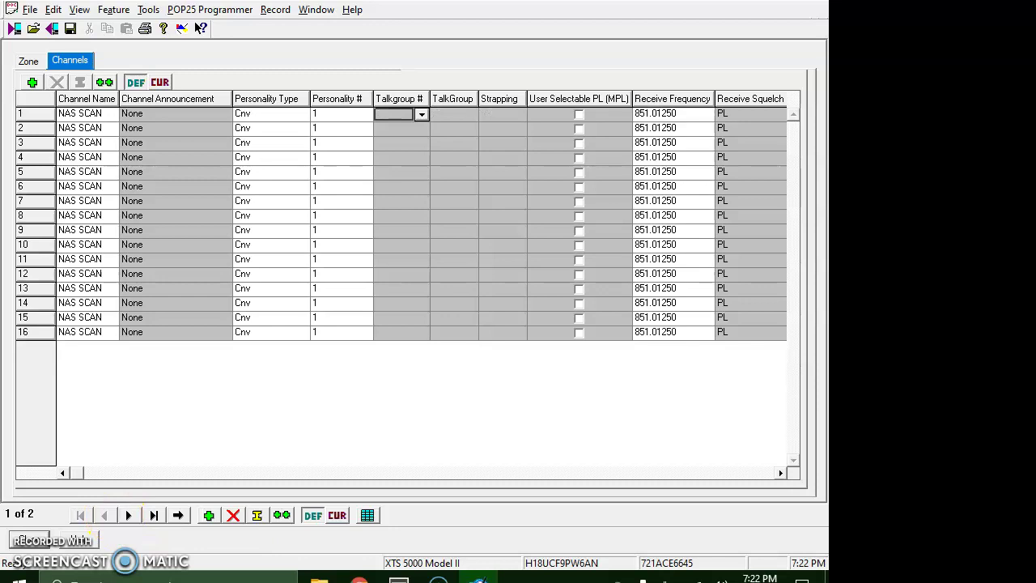
click(14, 542)
click(24, 134)
Step: Open the Buttons settings under the radio's Controls and examine the top and side button assignments
double_click(102, 75)
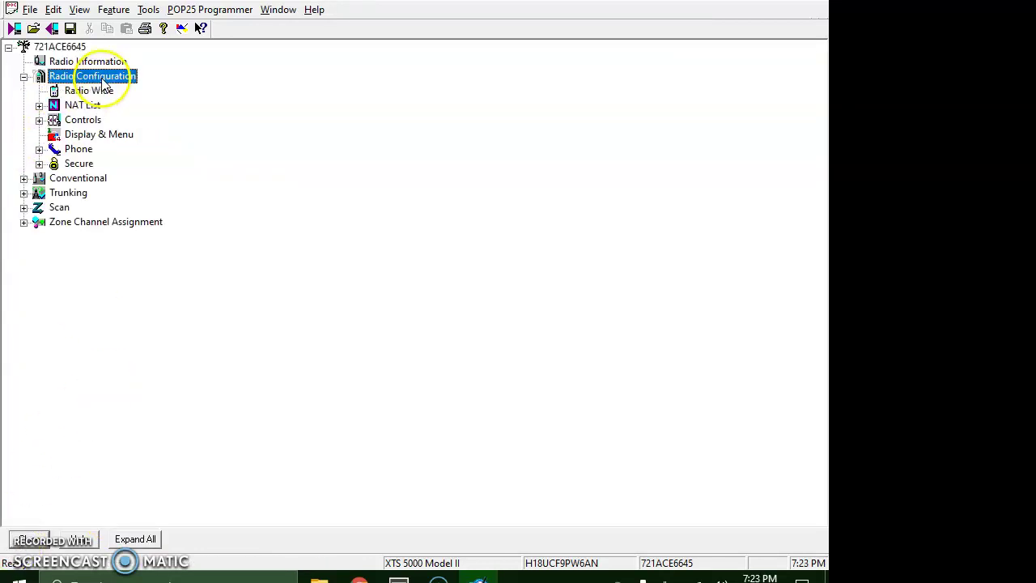
double_click(93, 119)
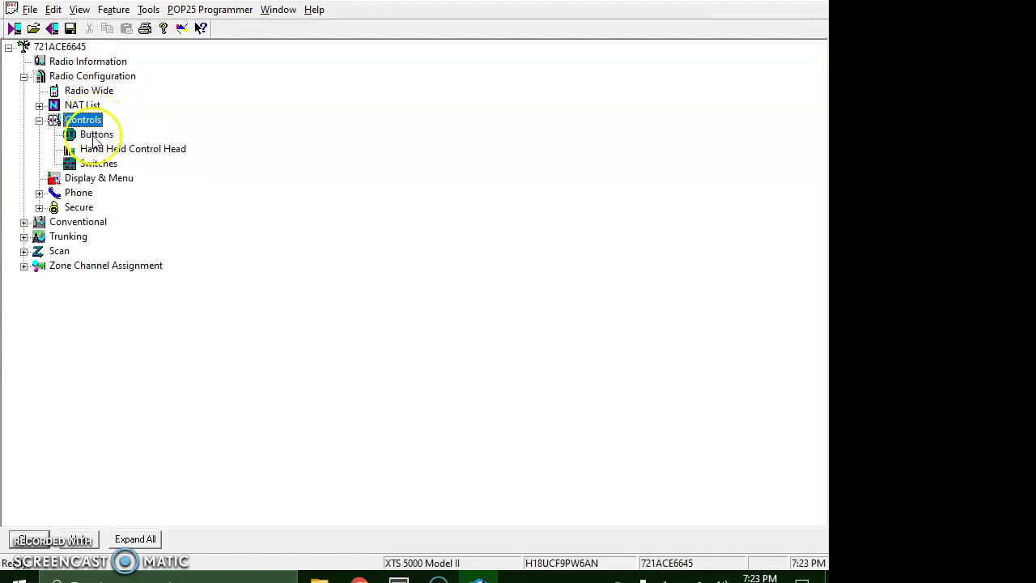
double_click(98, 136)
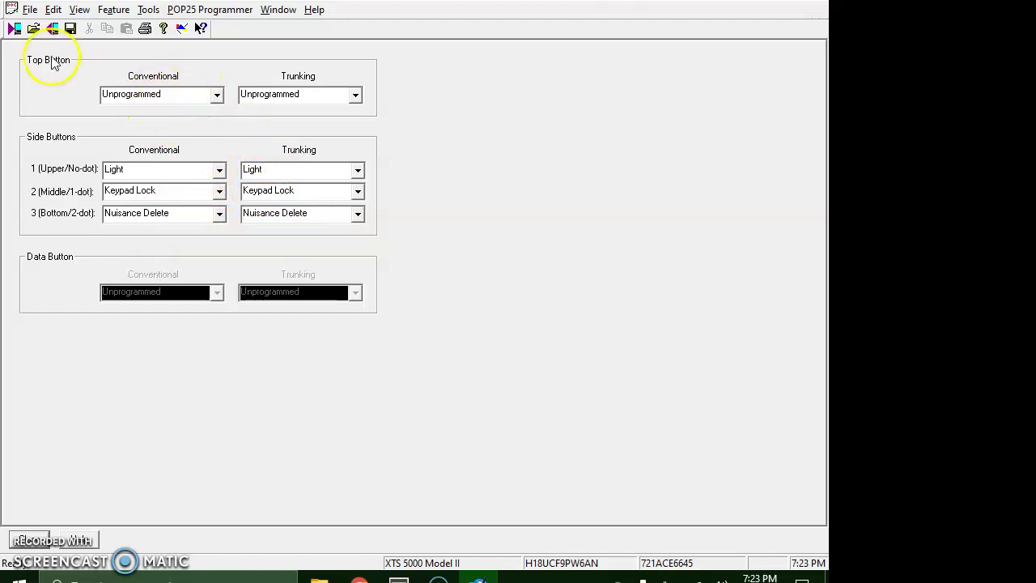
Step: Try Scan as the conventional Top Button function, return it to Unprogrammed, and close the button settings
click(109, 93)
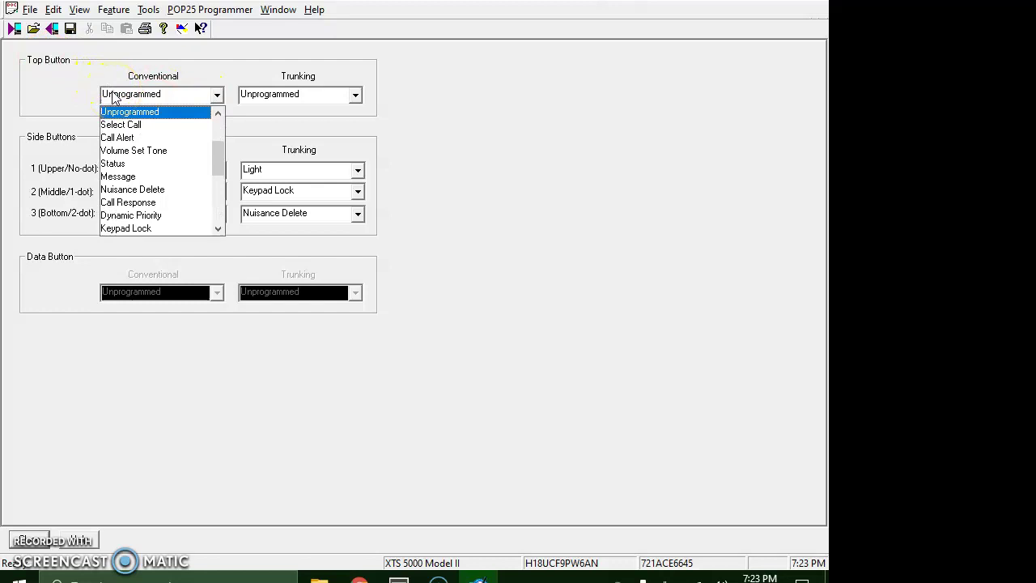
key(s)
key(s)
key(s)
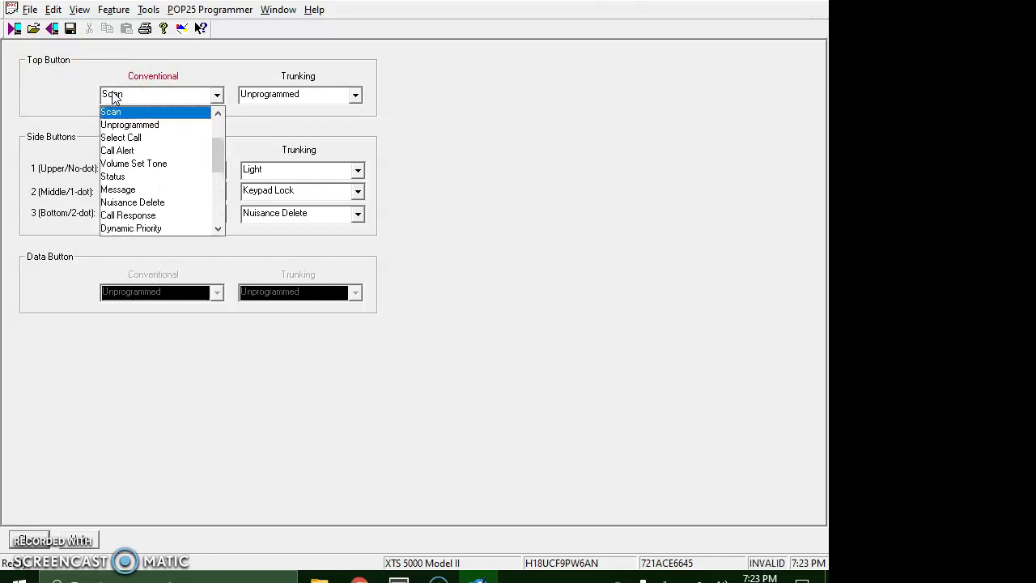
click(154, 125)
click(11, 543)
Step: Review the rotary, concentric and toggle assignments in the Switches settings, close them, and collapse Controls
click(97, 164)
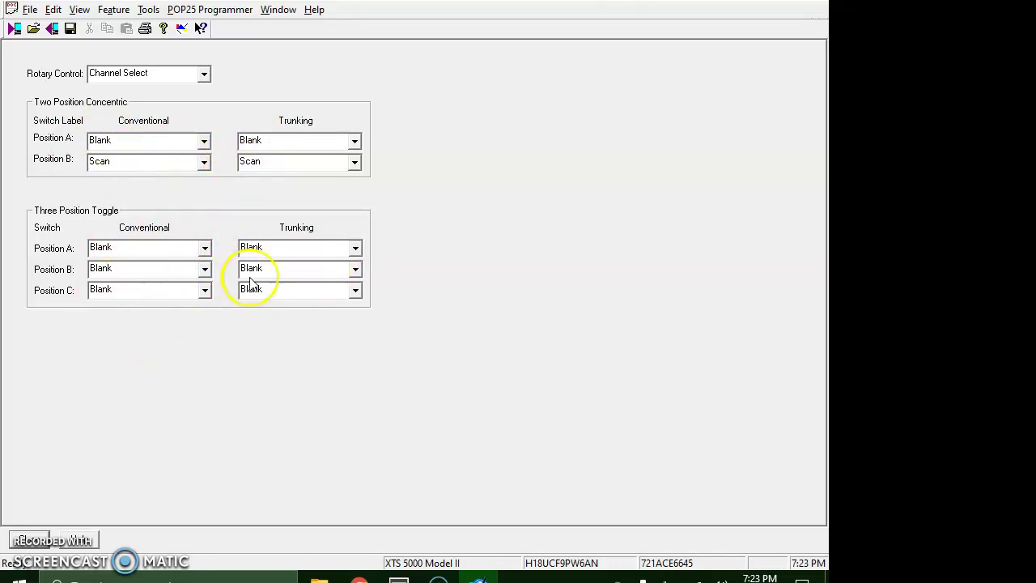
click(16, 541)
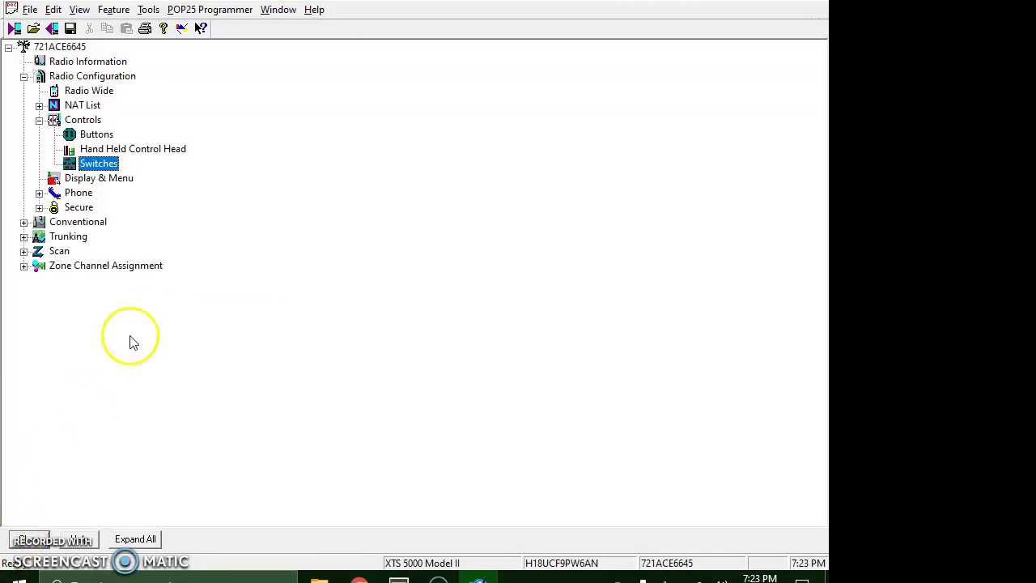
click(39, 120)
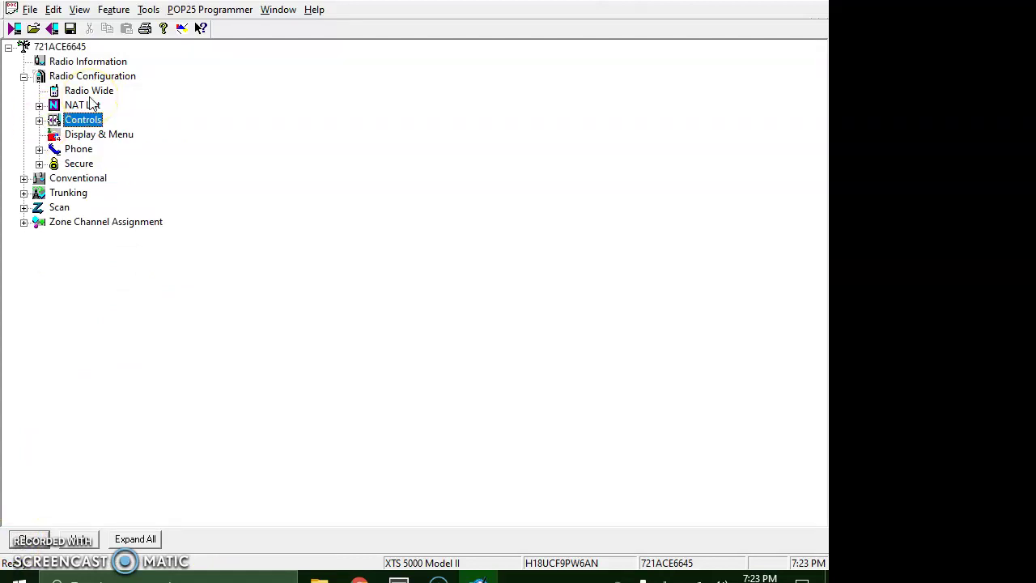
Step: Open the Display & Menu settings and examine the available conventional menu items
double_click(118, 134)
click(82, 64)
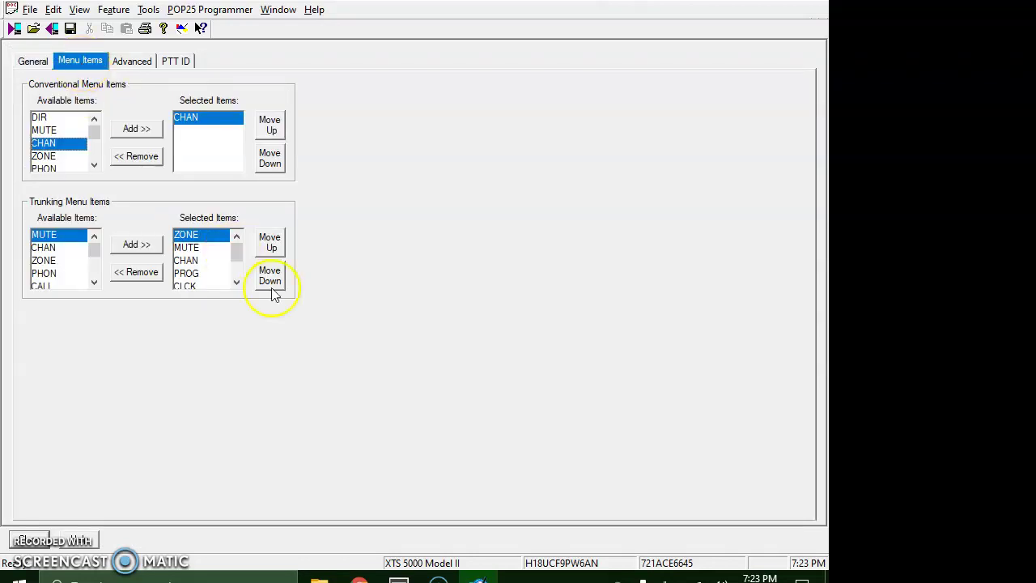
click(94, 165)
click(94, 165)
click(94, 165)
click(94, 166)
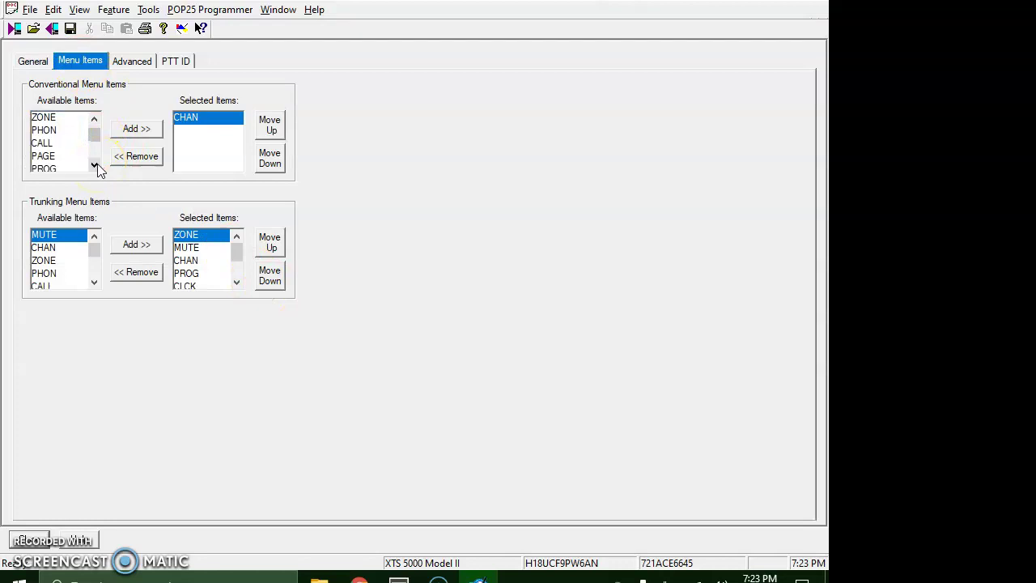
Step: Add PROG to the selected conventional menu items and remove CHAN from them
click(44, 168)
click(134, 129)
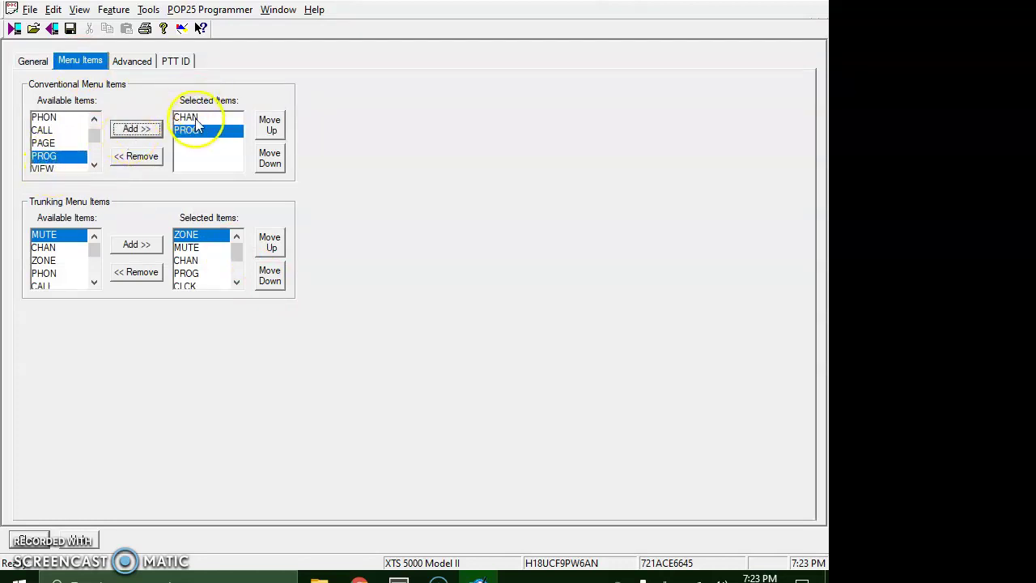
click(195, 119)
click(134, 156)
Step: Add BATT and CLCK to the selected conventional menu items
click(94, 165)
click(93, 165)
click(94, 165)
click(94, 165)
click(94, 165)
click(94, 165)
click(94, 165)
click(44, 143)
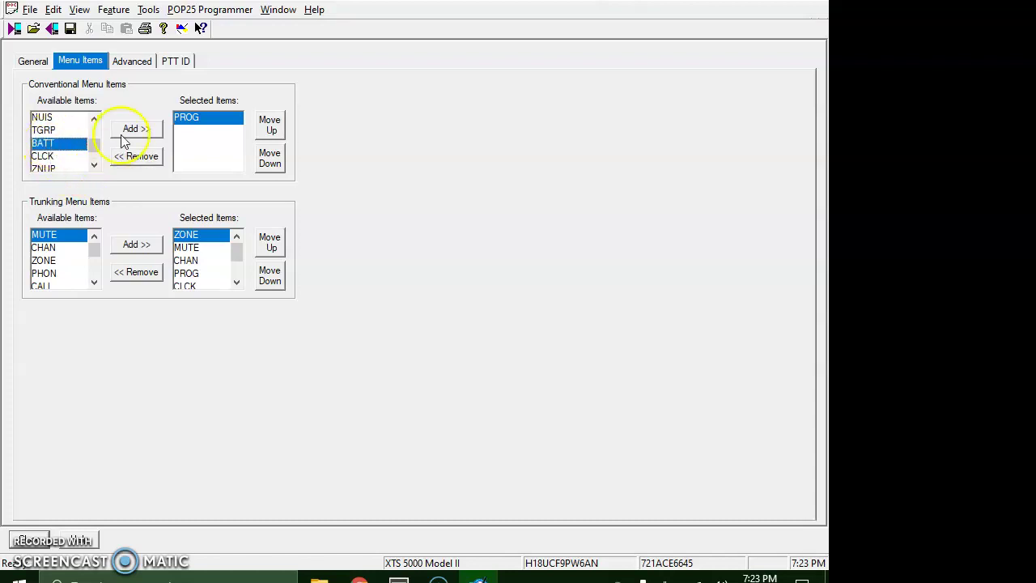
click(129, 131)
click(44, 156)
click(136, 130)
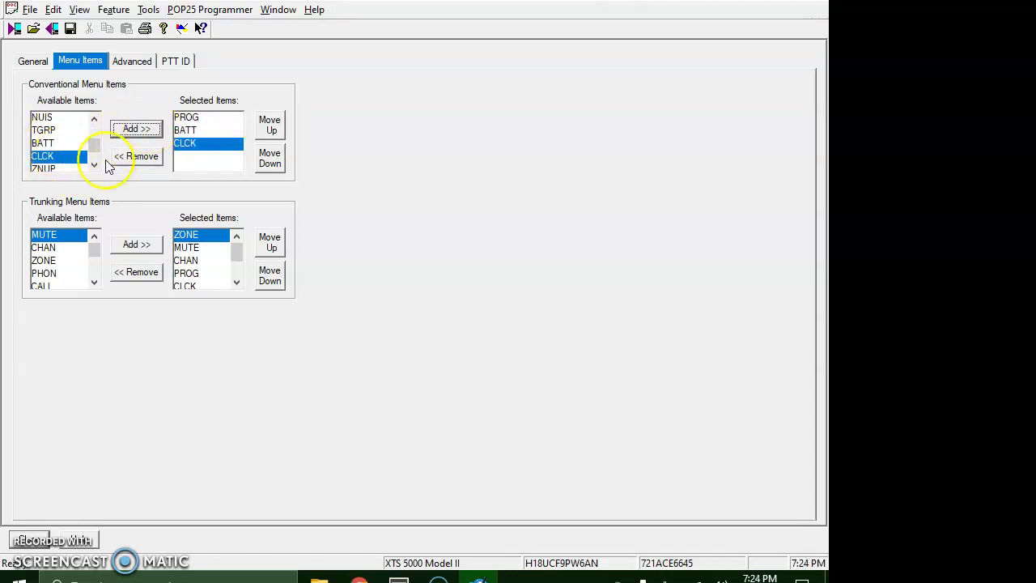
Step: Add MUTE to the selected conventional menu items and move it up to directly below PROG
click(94, 165)
click(94, 165)
click(93, 165)
click(94, 165)
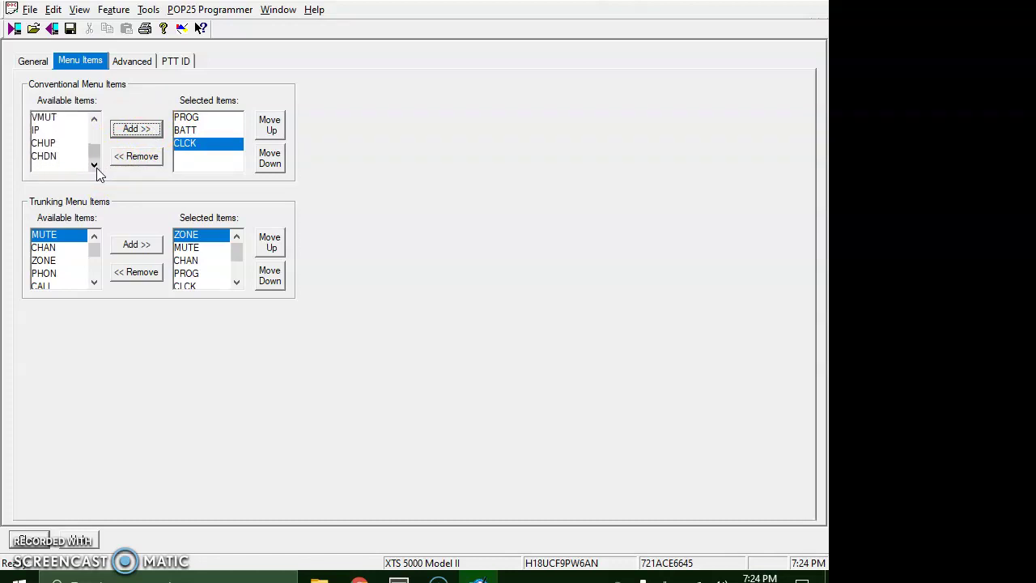
drag(94, 155, 51, 134)
click(142, 127)
click(271, 130)
click(186, 156)
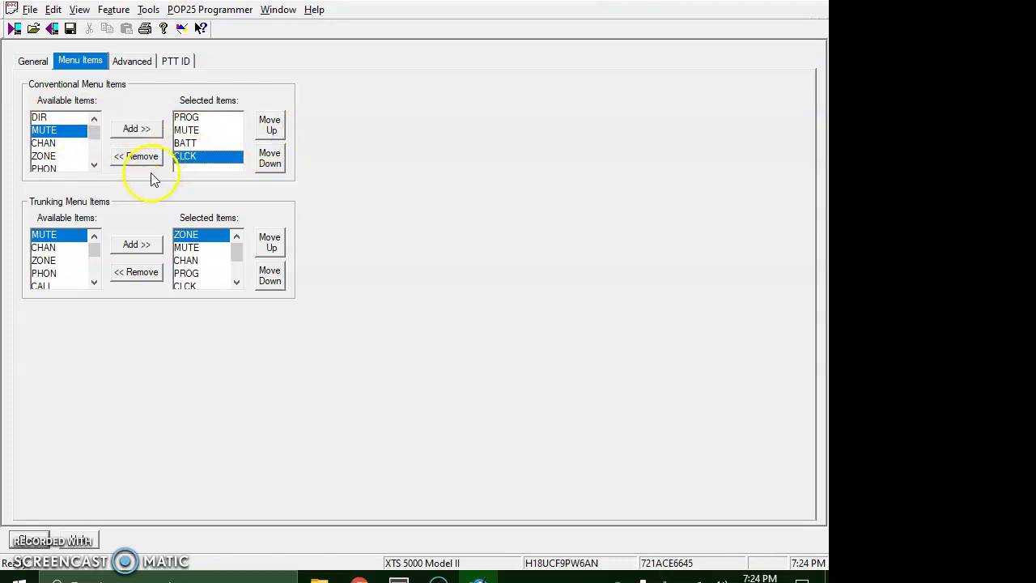
Step: Remove ZONE, MUTE, CHAN, PROG, CLCK and SITE from the selected trunking menu items, keeping only BATT
click(136, 272)
click(136, 272)
click(136, 272)
click(136, 272)
click(136, 272)
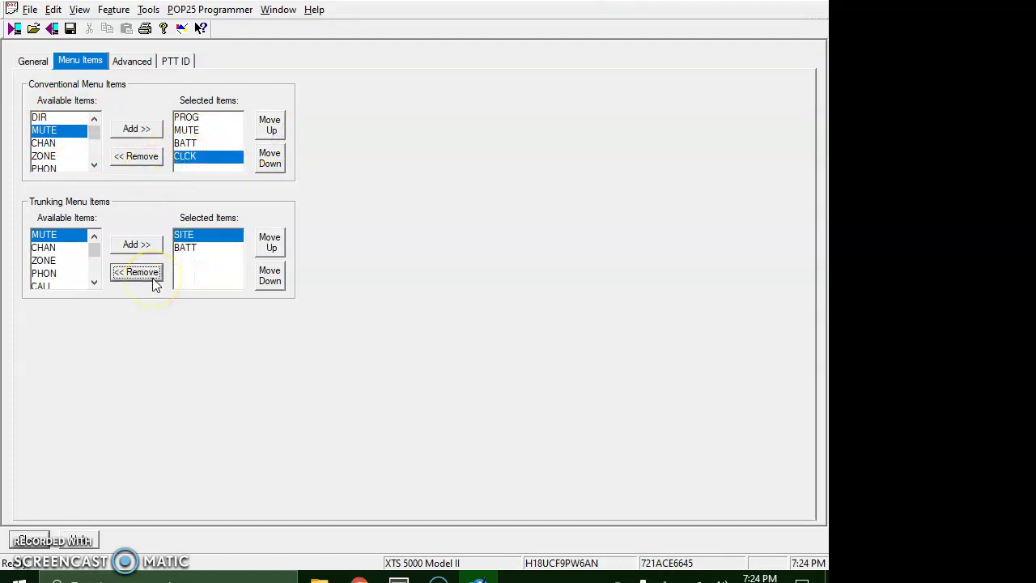
click(136, 271)
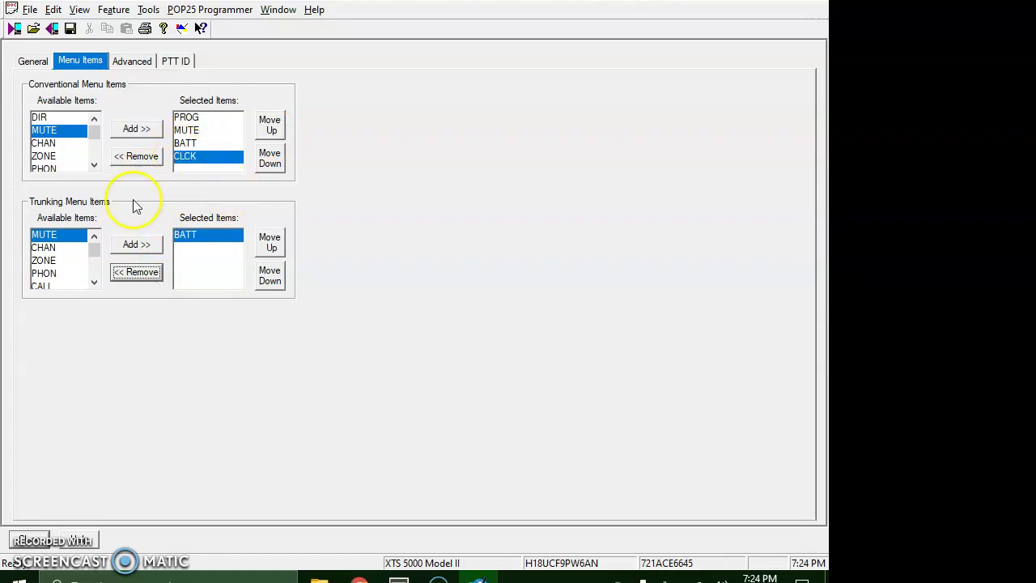
Step: Review the PTT ID, Advanced and General settings of Display & Menu, and close them
click(174, 63)
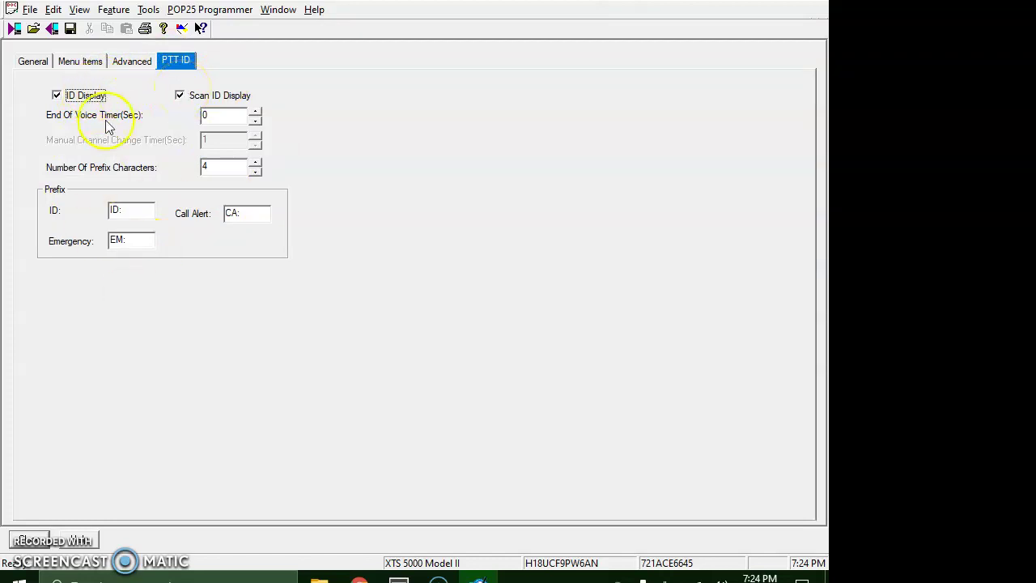
click(134, 63)
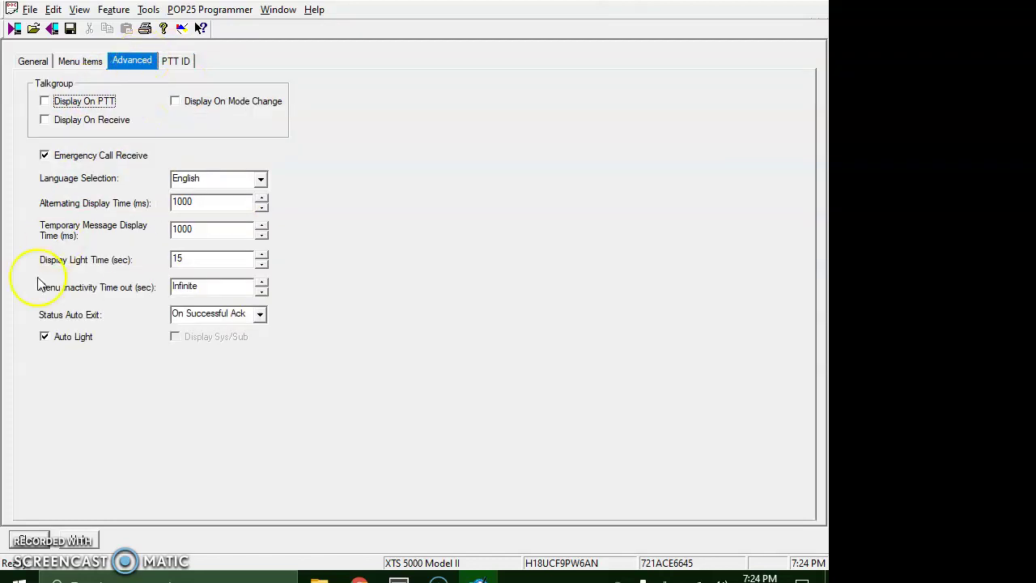
click(81, 65)
click(42, 64)
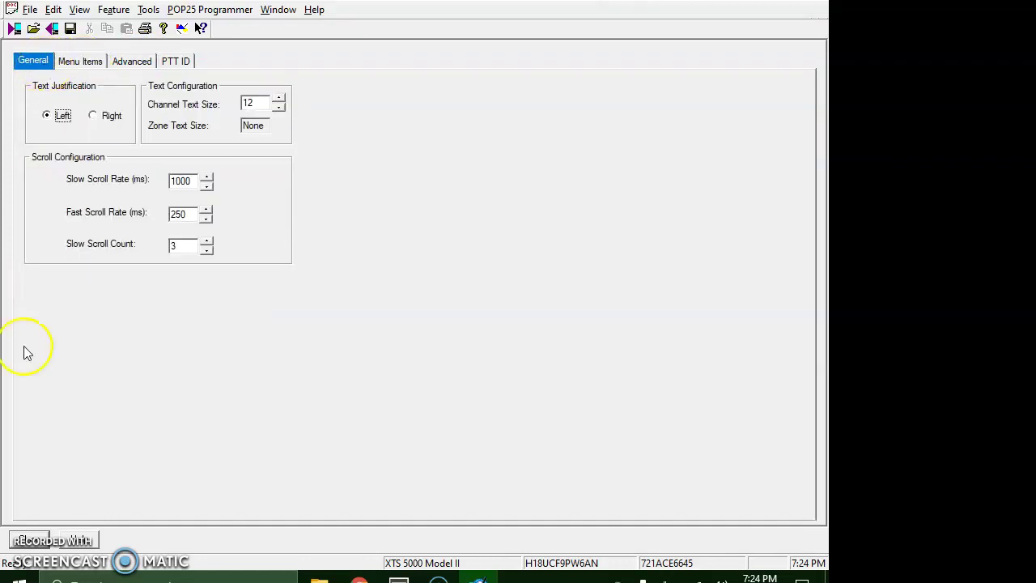
click(16, 541)
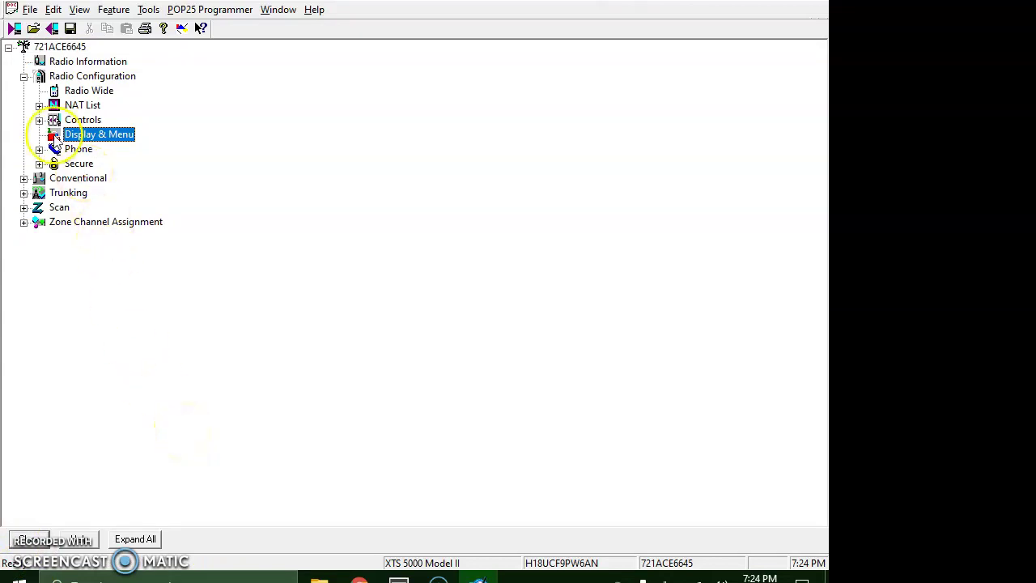
Step: Set the Out of Range Indicator in the Radio Wide general settings to No Indication
double_click(77, 93)
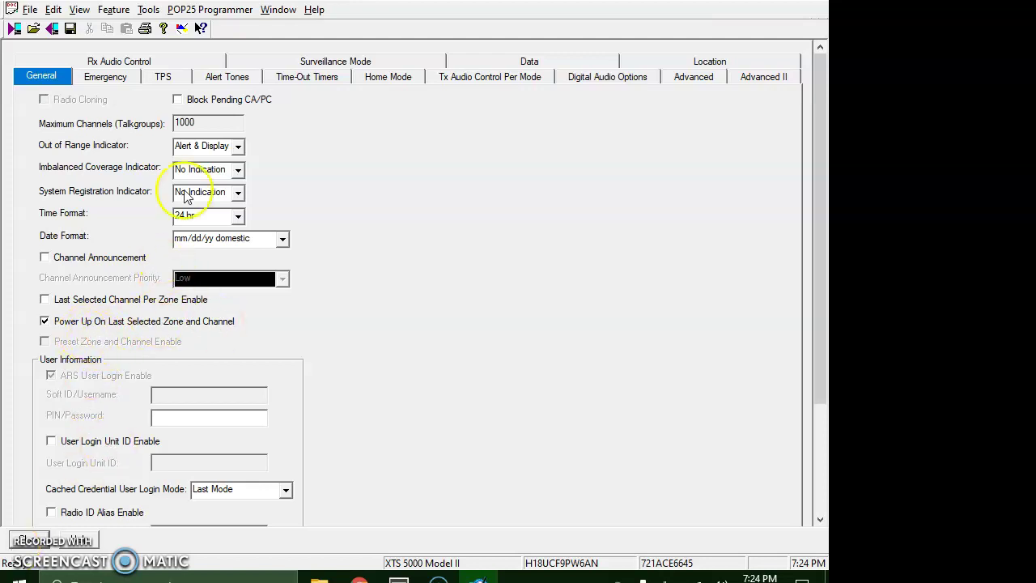
click(235, 145)
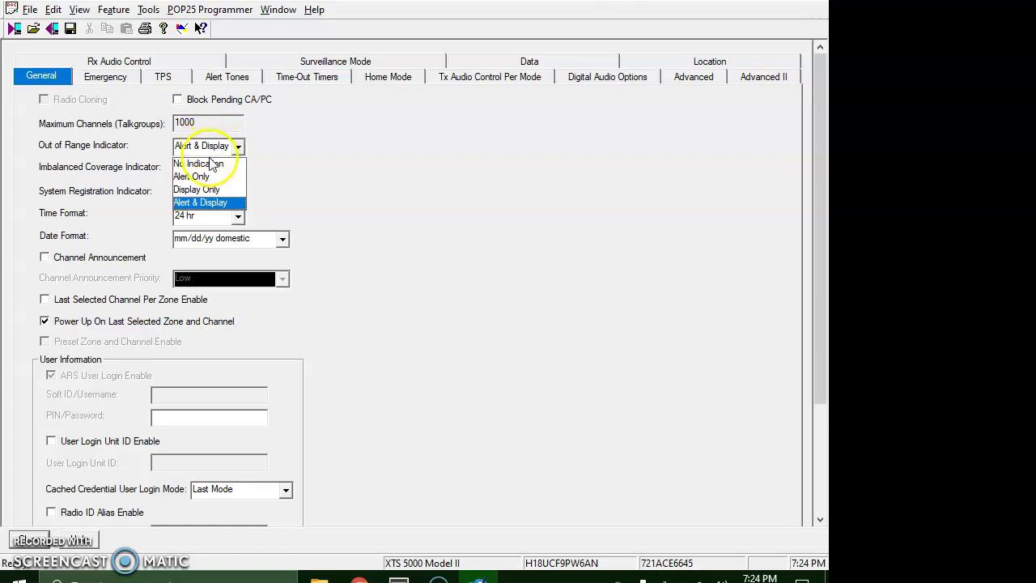
click(212, 165)
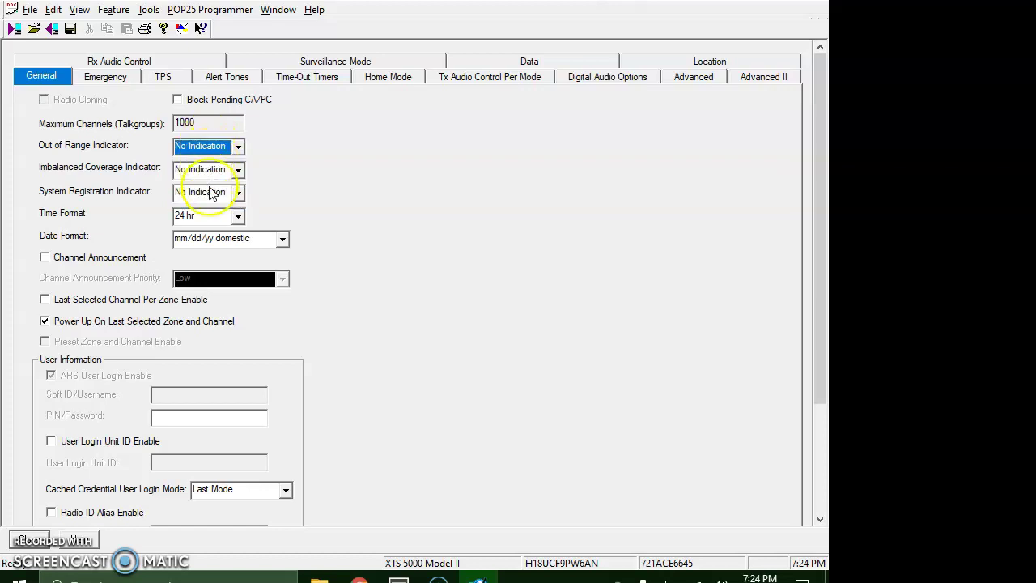
Step: Try the Man Down option in the Radio Wide emergency settings and turn it back off
click(129, 78)
click(75, 181)
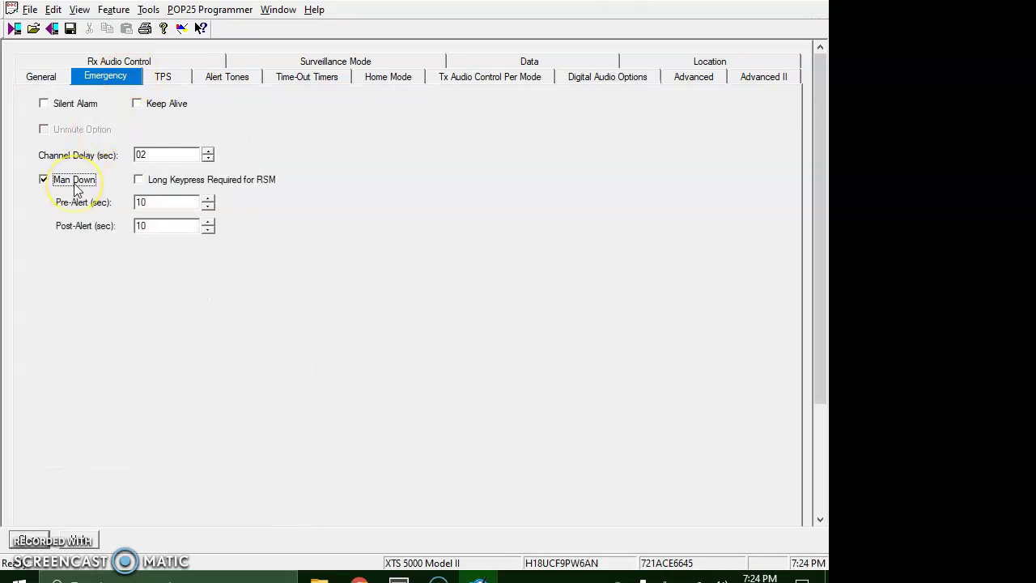
click(73, 184)
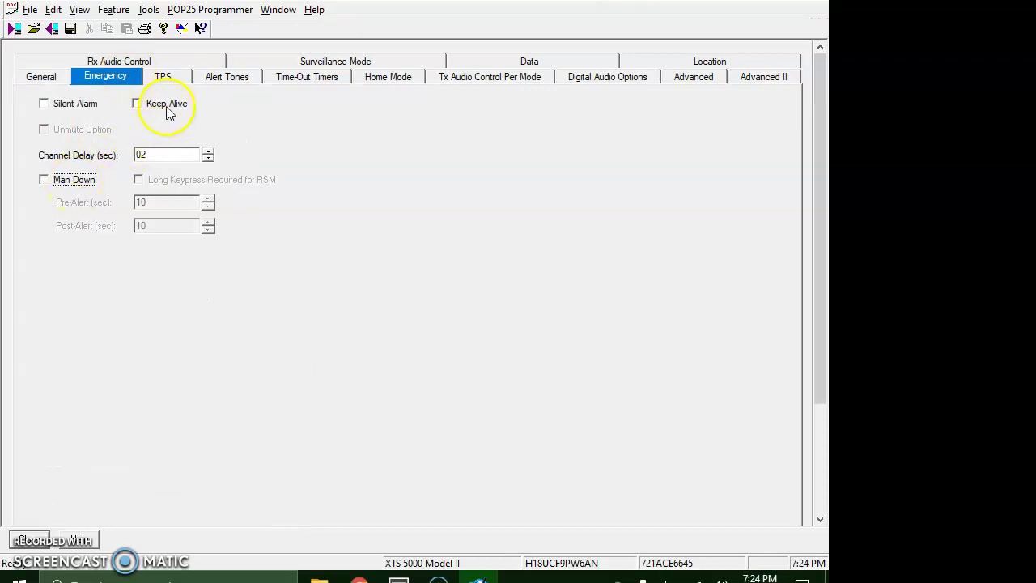
Step: Review the Alert Tones and Home Mode settings of Radio Wide, and close them
click(228, 81)
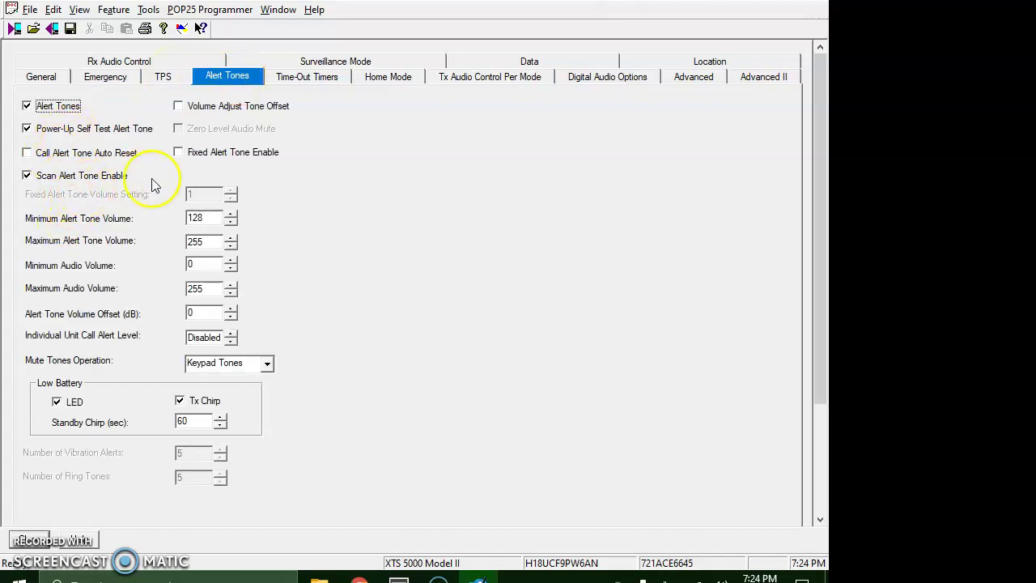
click(372, 81)
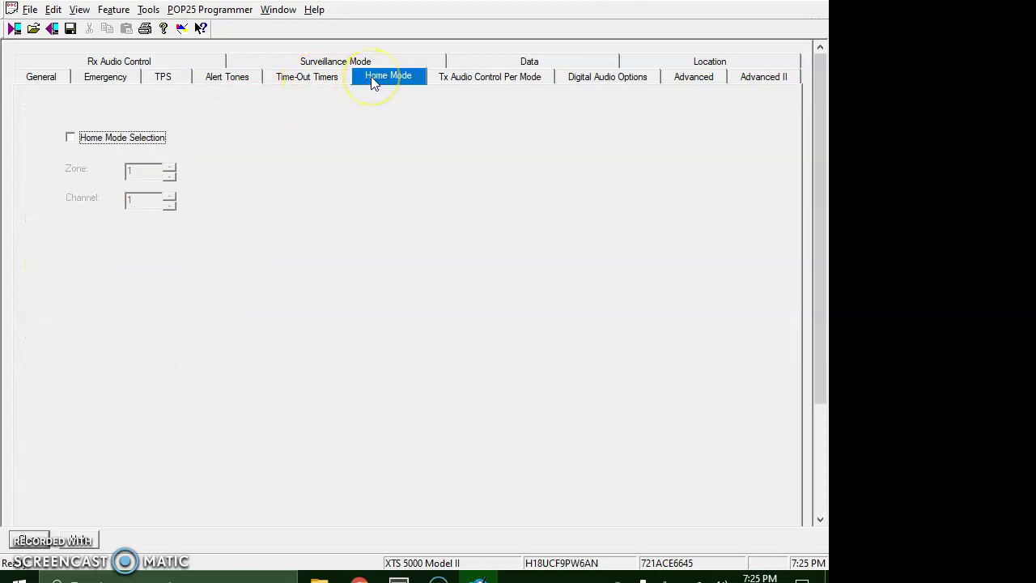
click(18, 544)
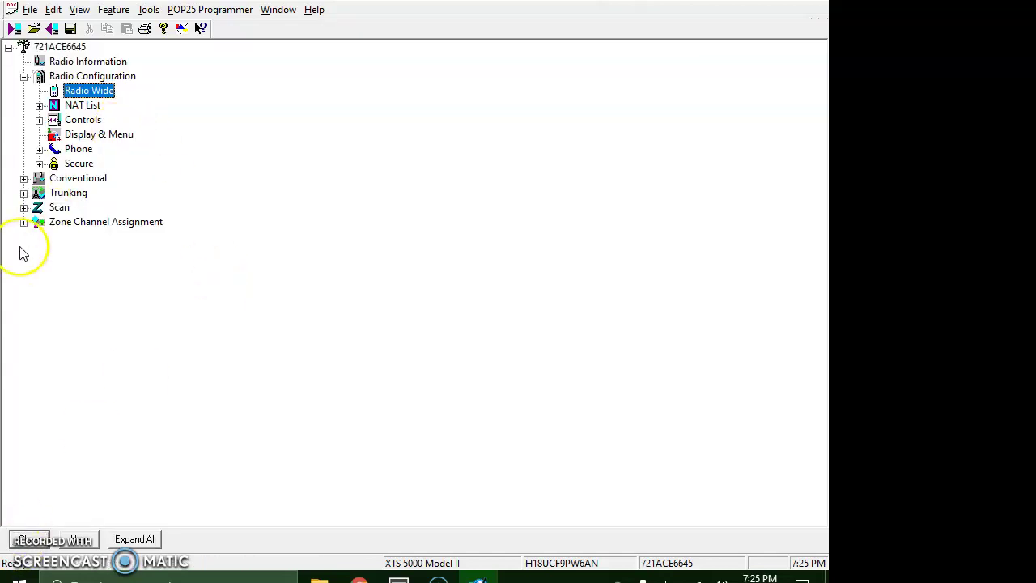
Step: Expand Zone Channel Assignment and Trunking, review the general settings of Trunking System - 1, and close it
double_click(91, 223)
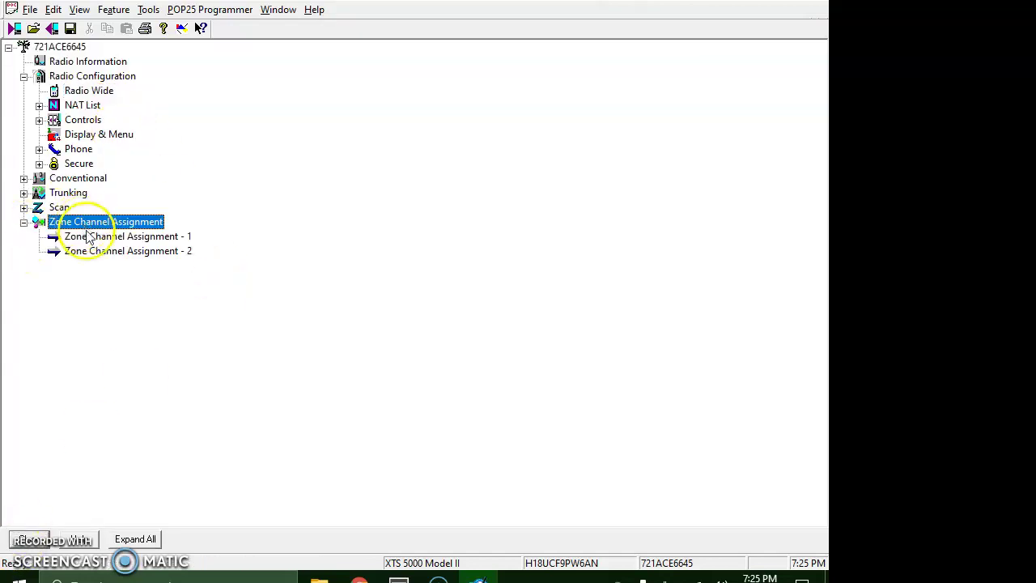
double_click(70, 193)
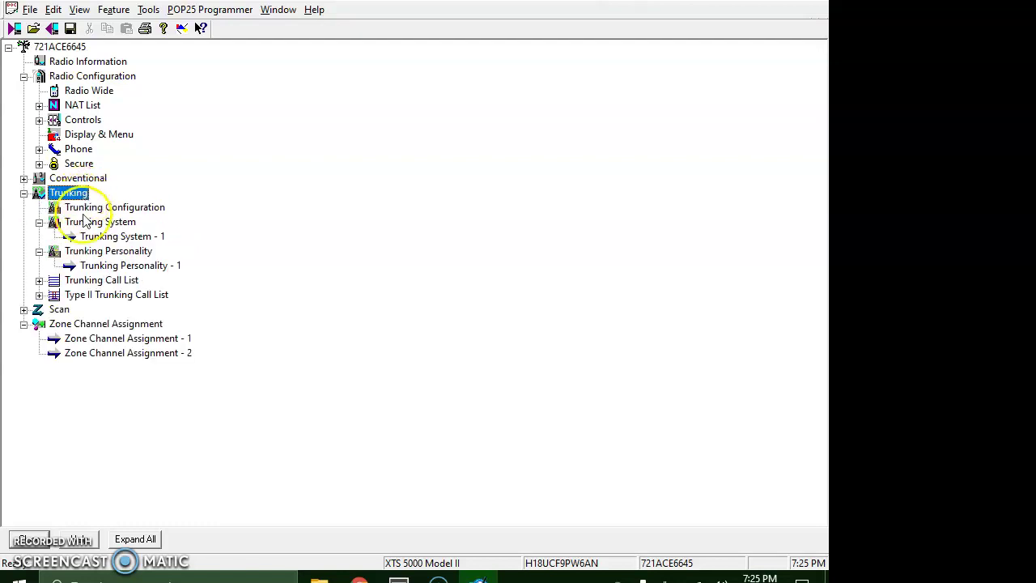
double_click(92, 237)
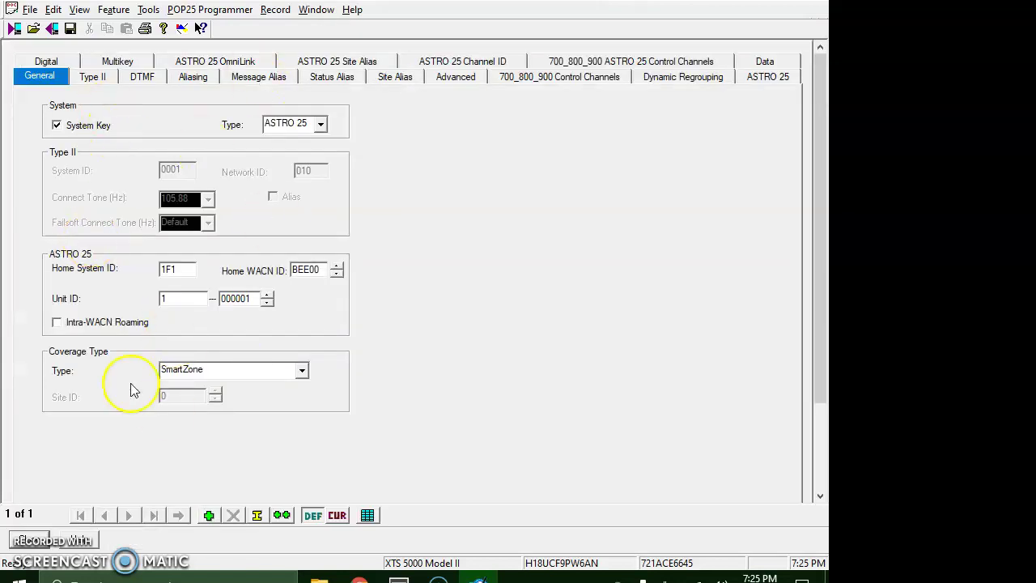
click(18, 542)
Step: Set the Scan List Selection of Trunking Personality - 1 to 1, check its talkgroups, and close it
double_click(133, 264)
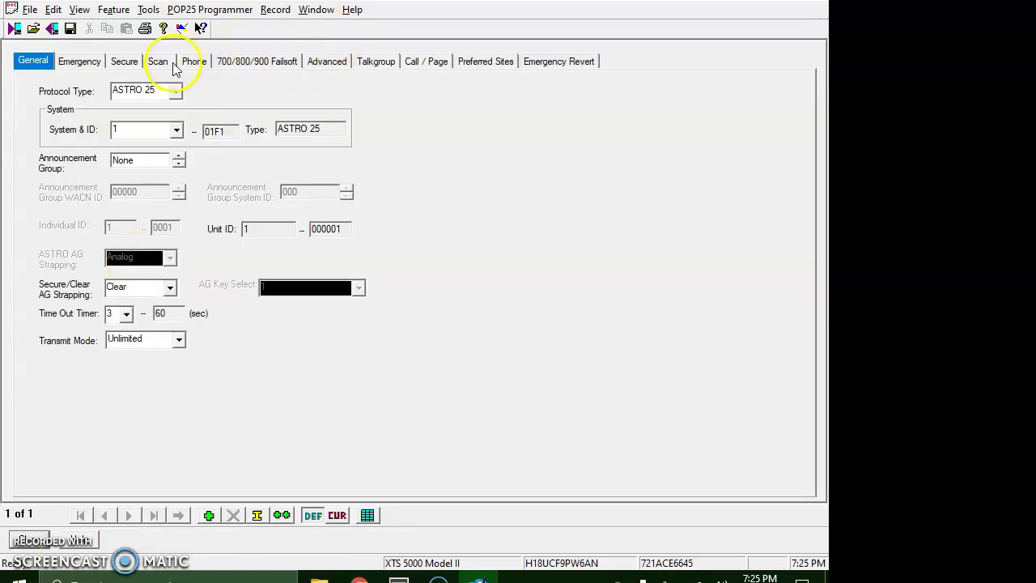
click(171, 68)
click(258, 168)
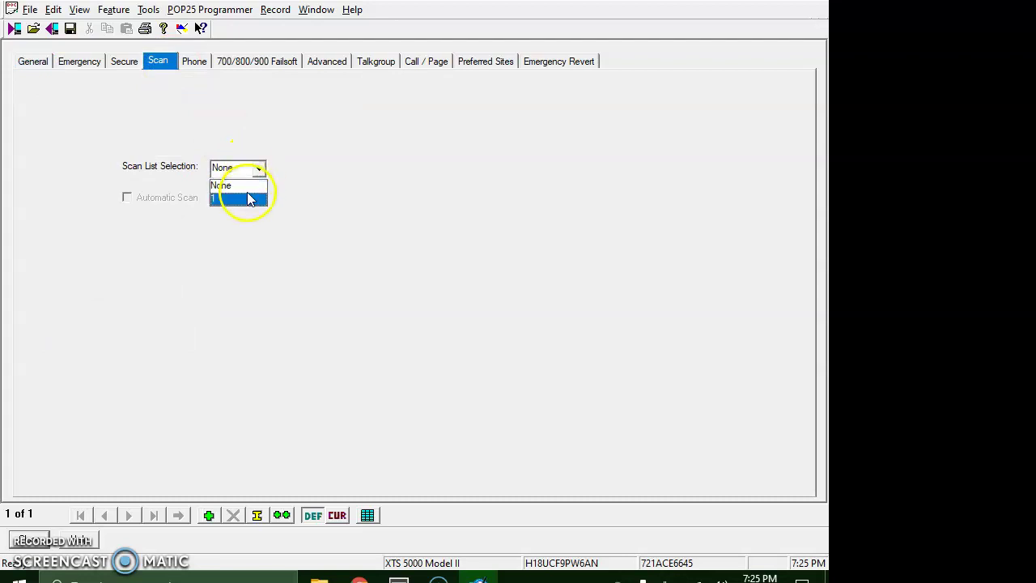
click(248, 200)
click(259, 168)
click(240, 199)
click(364, 62)
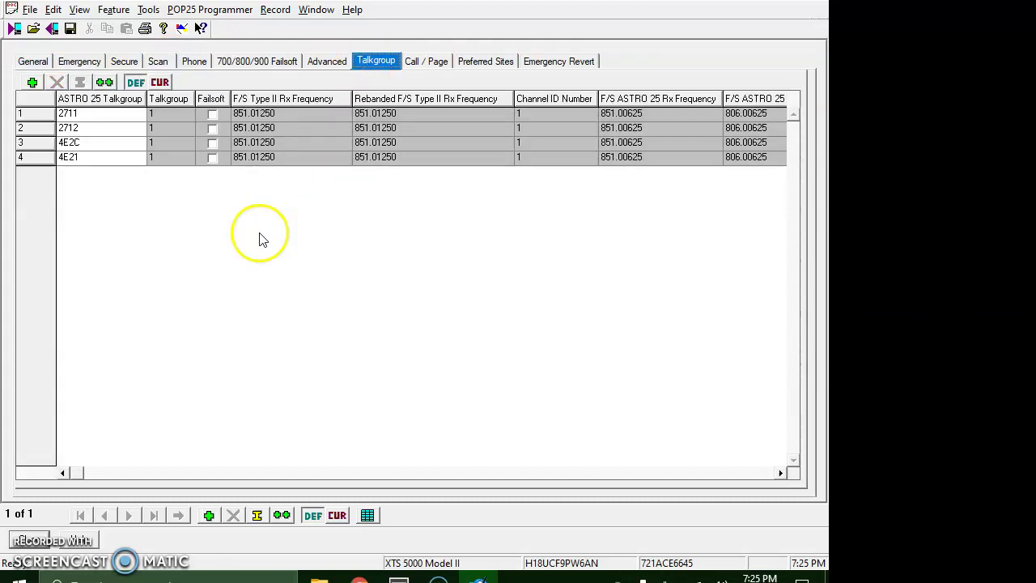
click(12, 535)
Step: Review the channel list of Zone Channel Assignment - 1 and close it
double_click(95, 340)
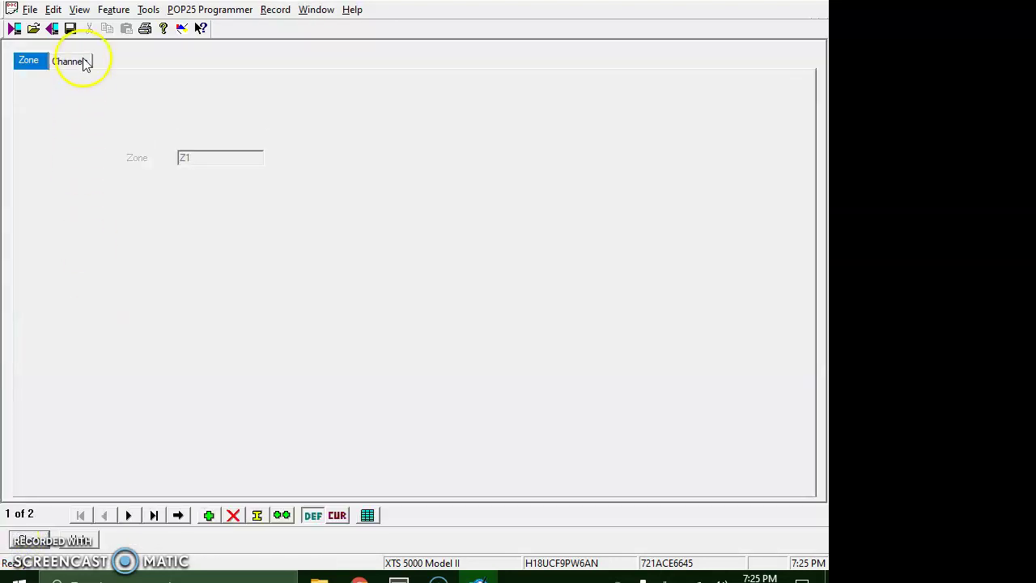
click(81, 61)
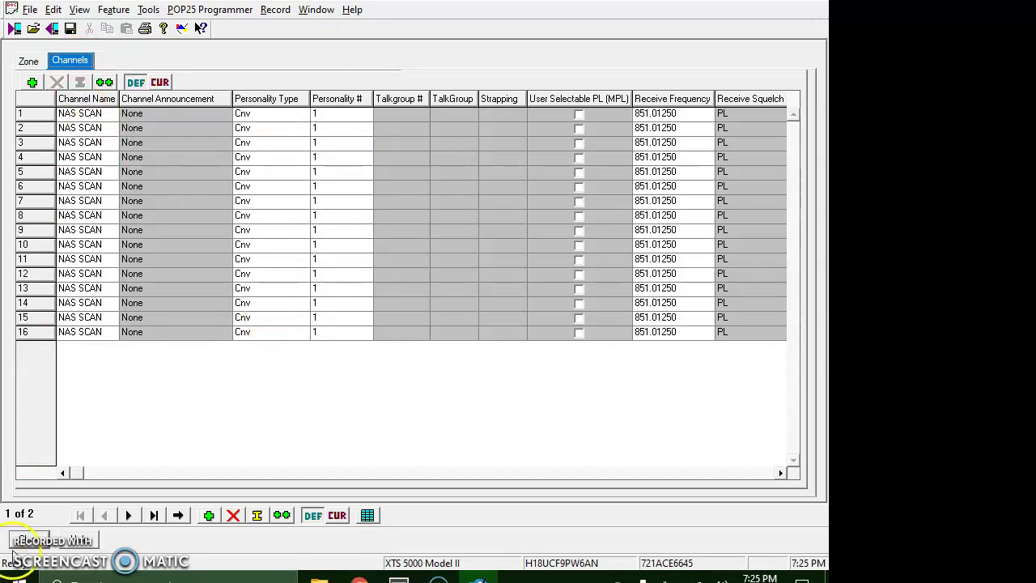
key(ctrl+F4)
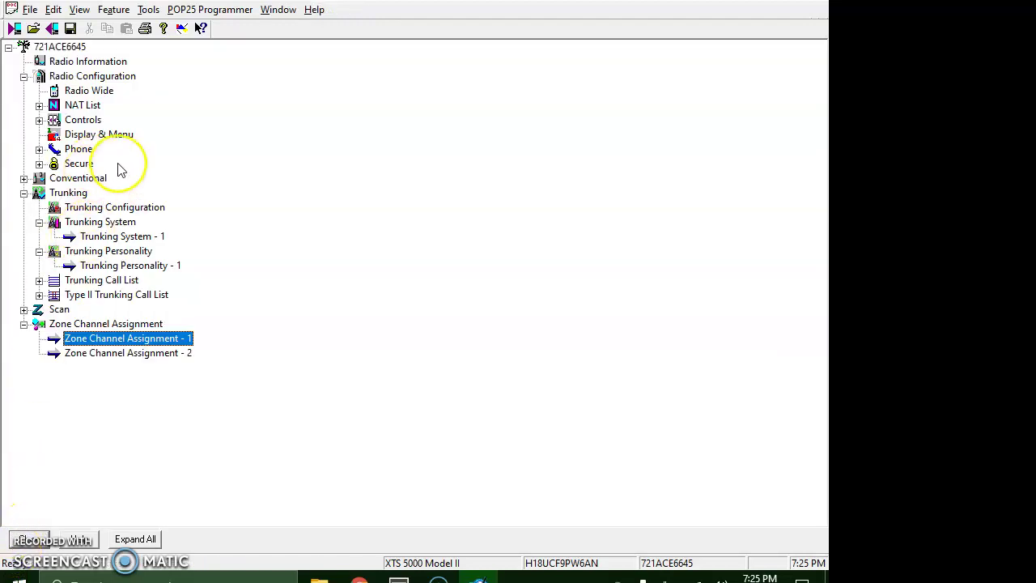
Step: Expand Conventional and its personalities, review the channel list of Zone Channel Assignment - 2, and close it
double_click(90, 178)
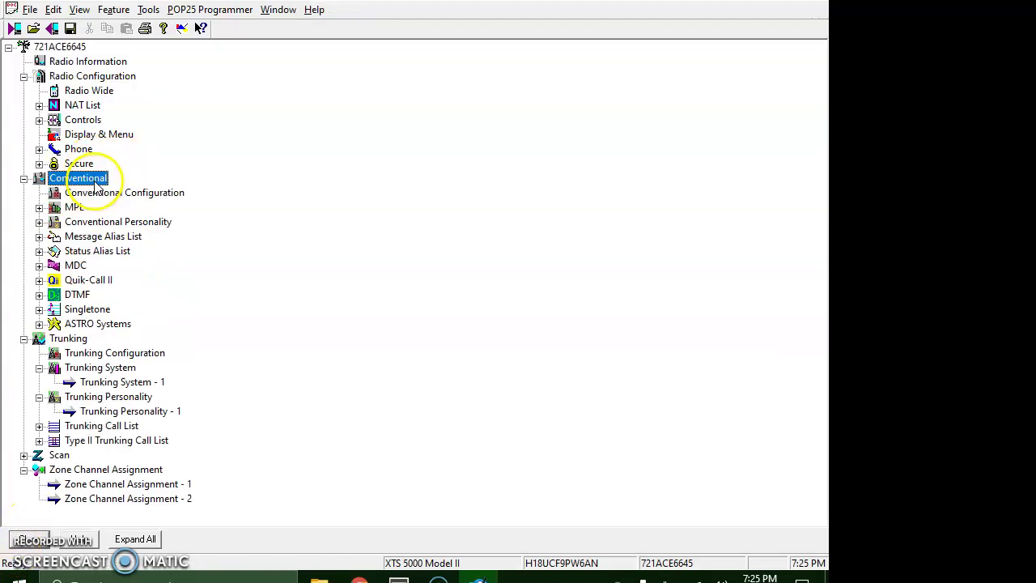
double_click(96, 222)
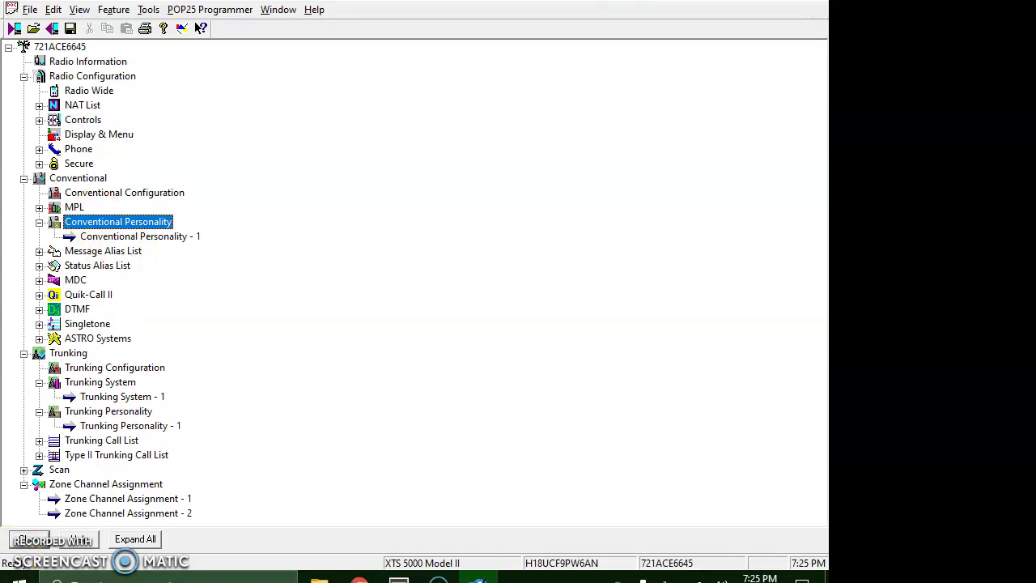
double_click(106, 513)
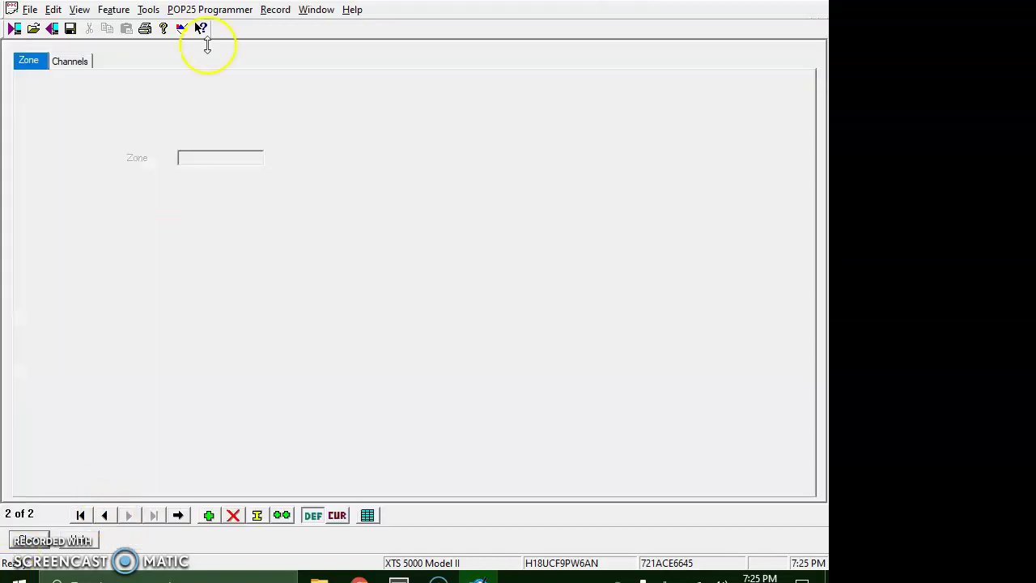
click(84, 62)
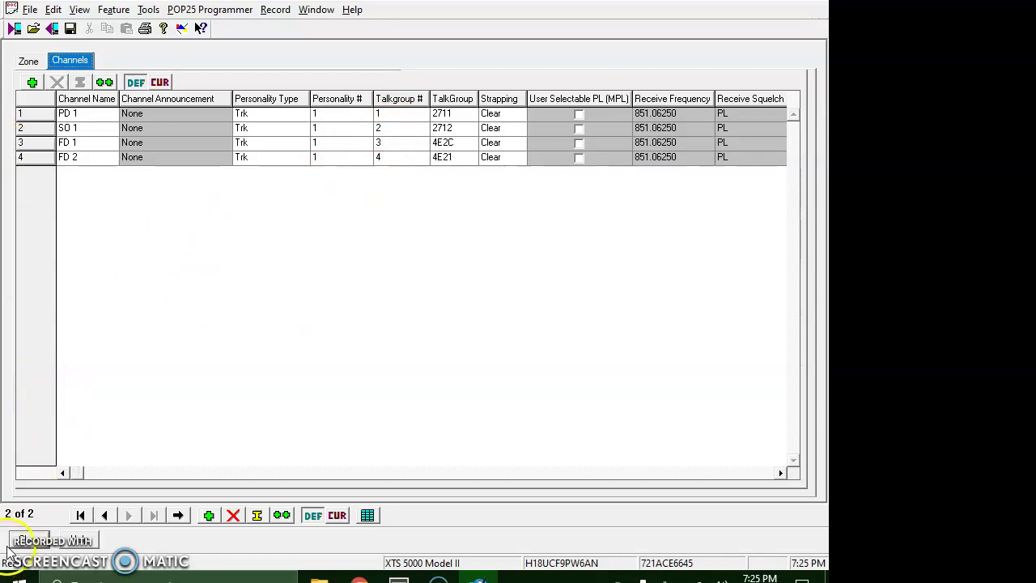
click(21, 541)
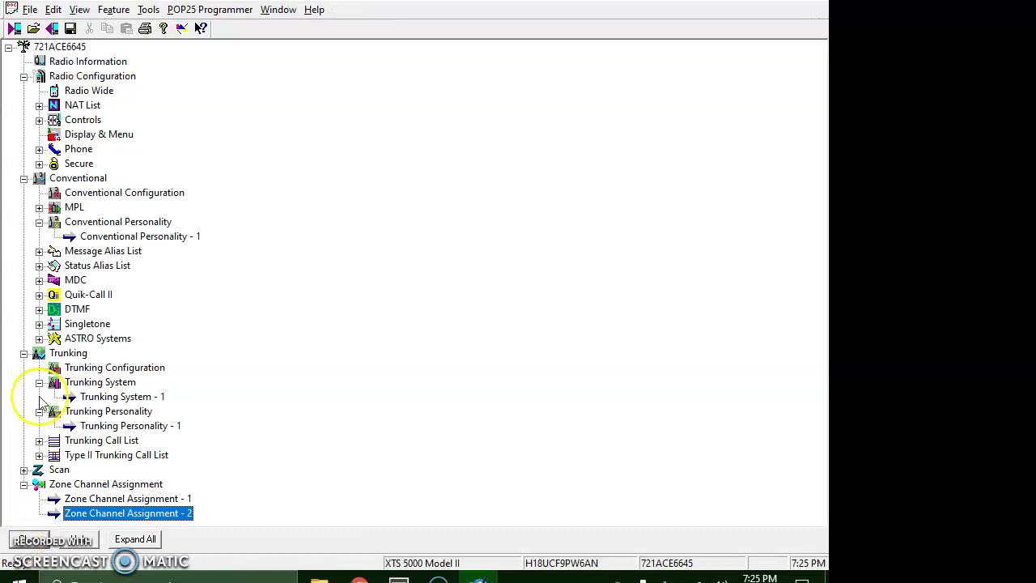
Step: Collapse the Trunking, Conventional and Zone Channel Assignment branches of the codeplug tree
click(24, 353)
click(24, 178)
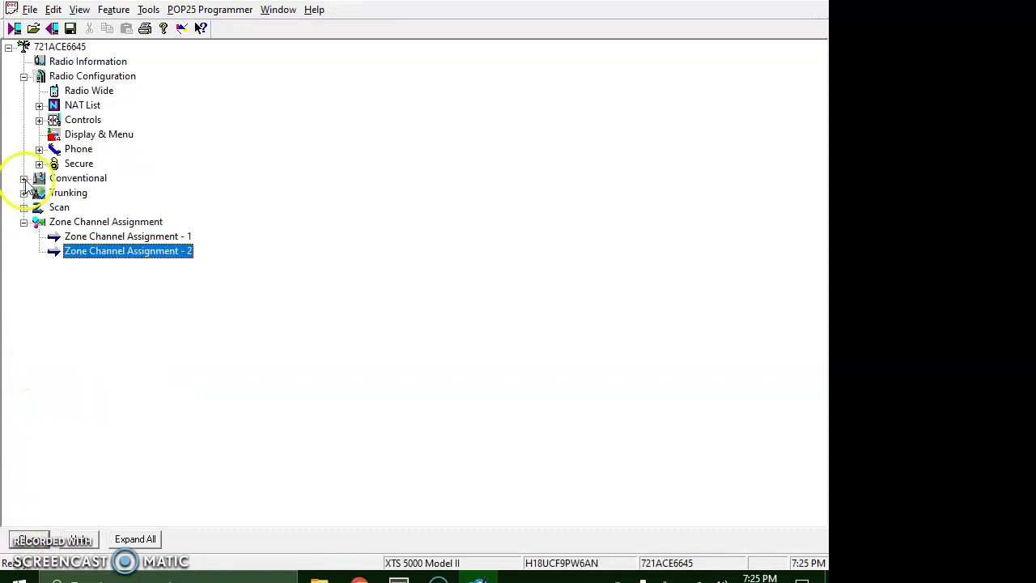
click(25, 221)
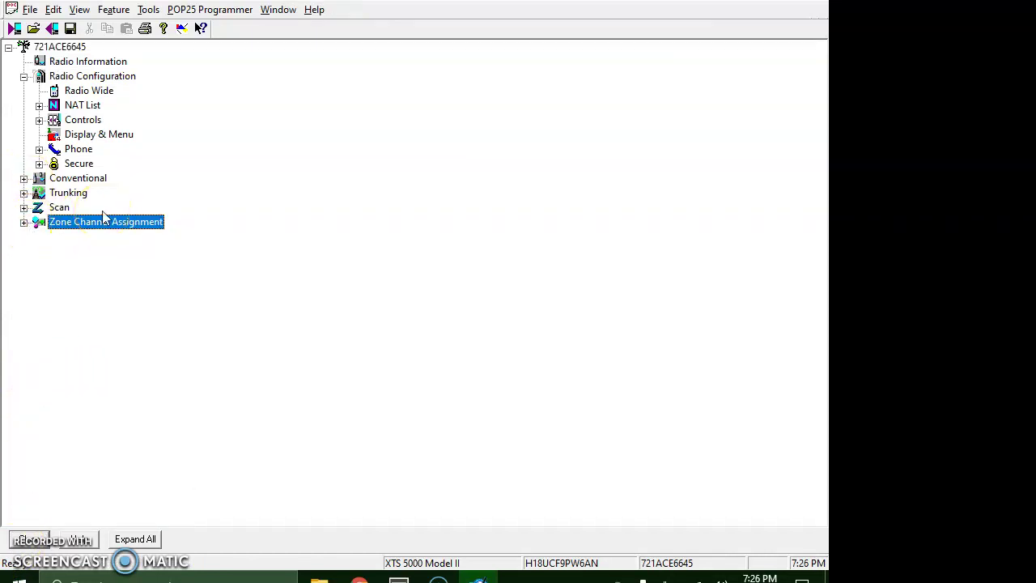
Step: Review the conventional and trunking menu items under Display & Menu, close it, and collapse Radio Configuration
double_click(113, 136)
click(79, 62)
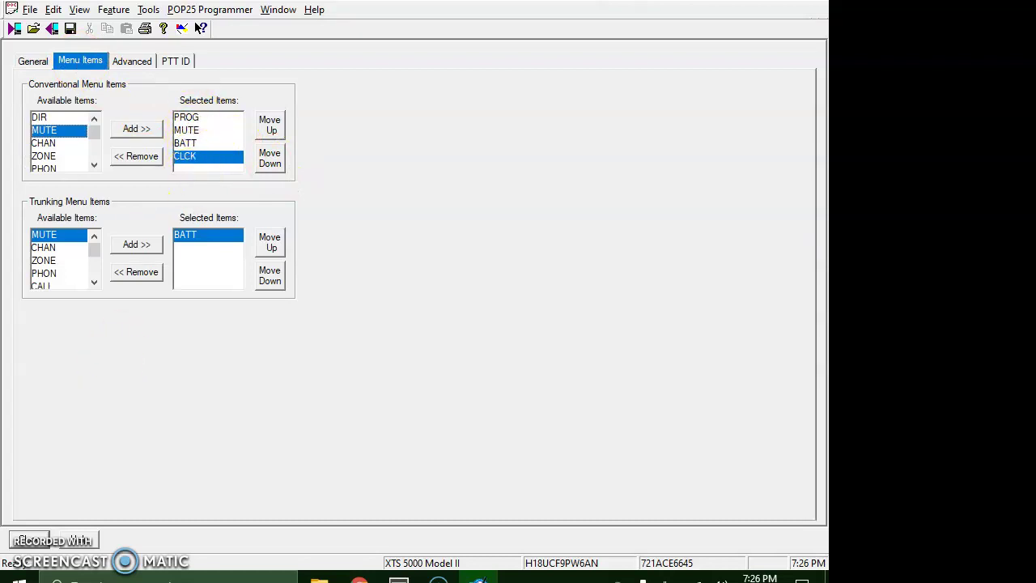
click(13, 547)
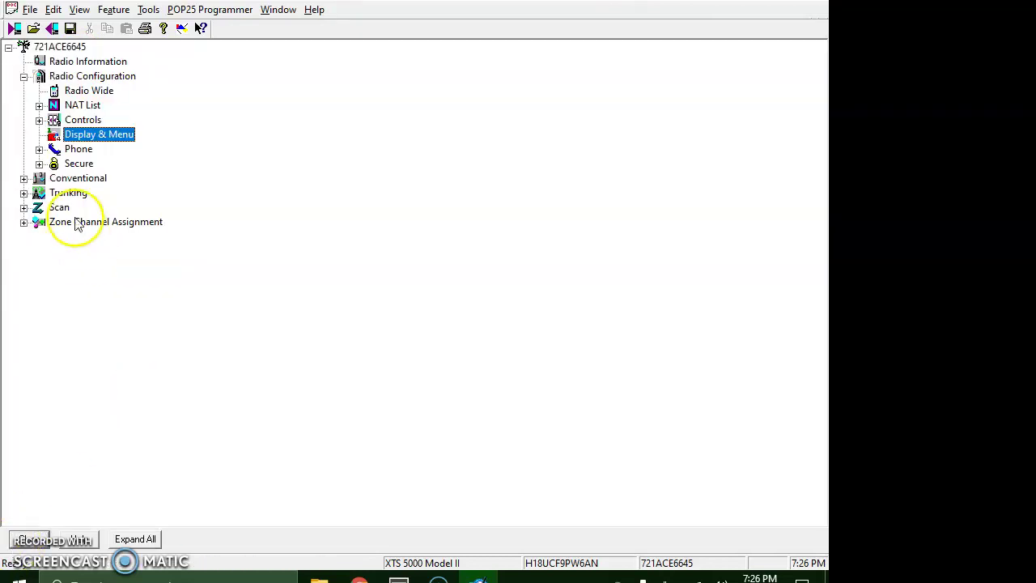
click(24, 76)
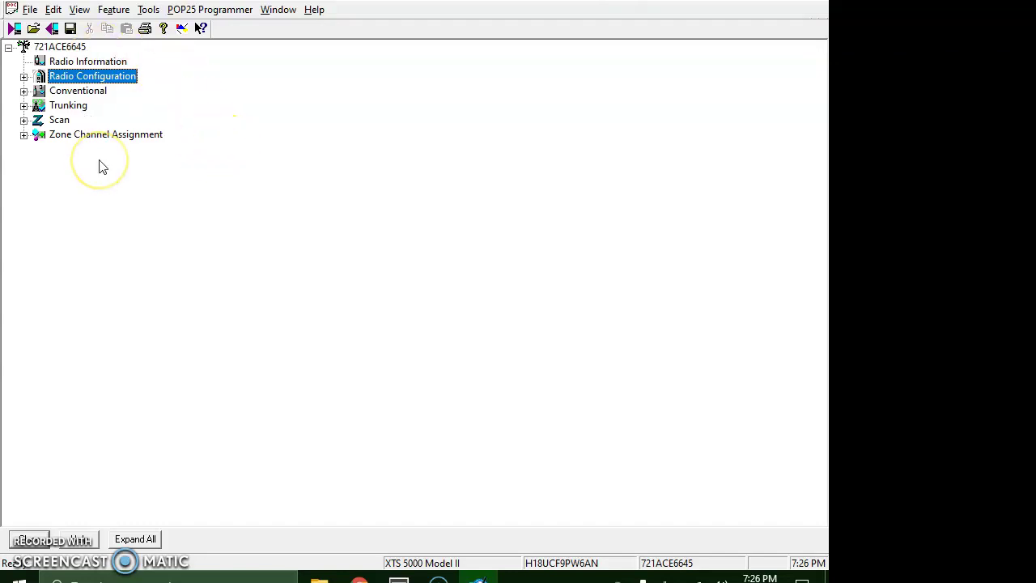
Step: Expand Zone Channel Assignment, check the channel list of Zone Channel Assignment - 1, and close it
click(146, 135)
double_click(146, 136)
click(151, 152)
double_click(150, 152)
click(72, 61)
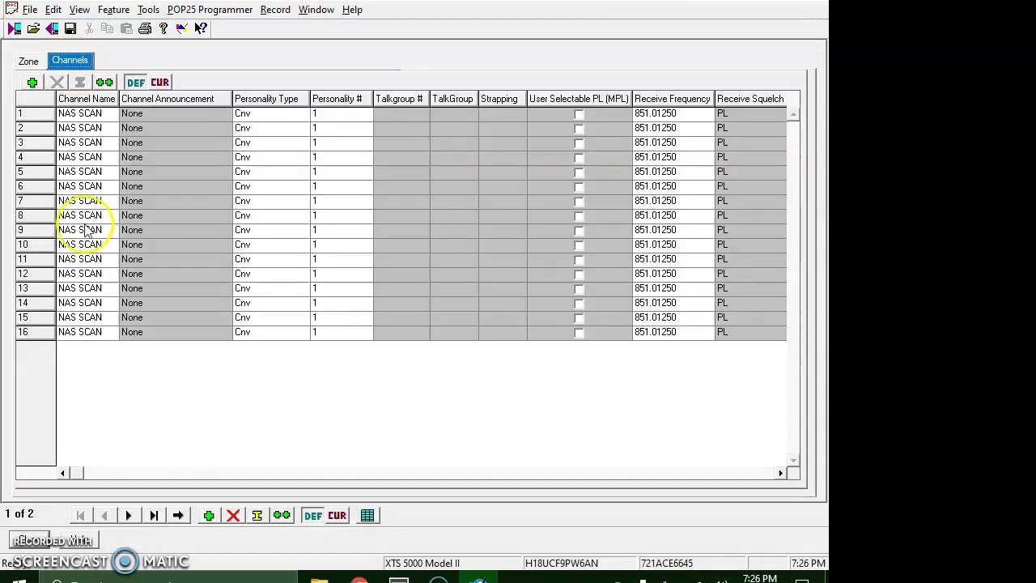
click(17, 544)
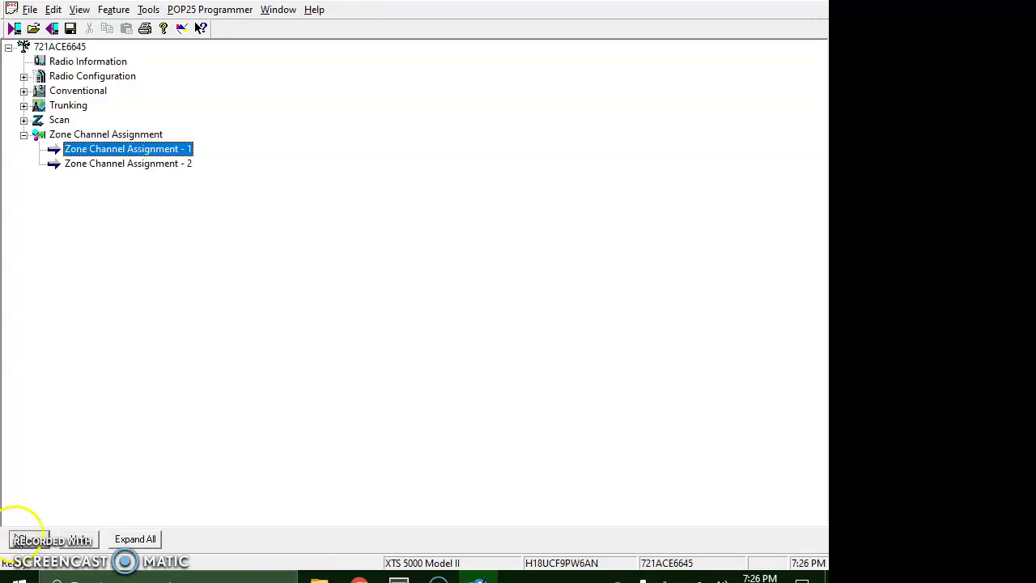
Step: Expand Radio Configuration, recheck the selected menu items in Display & Menu, and close it
double_click(102, 76)
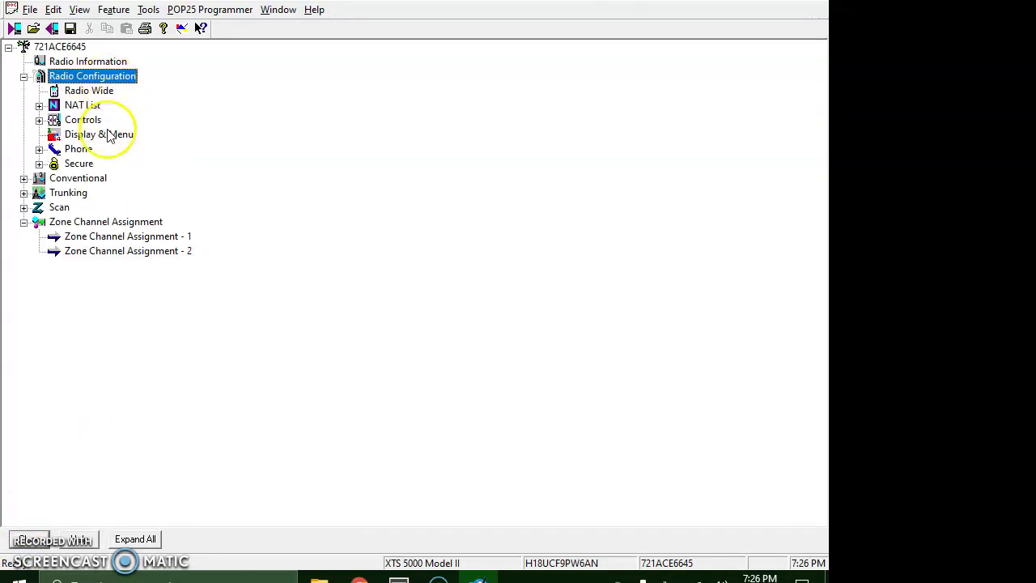
double_click(105, 137)
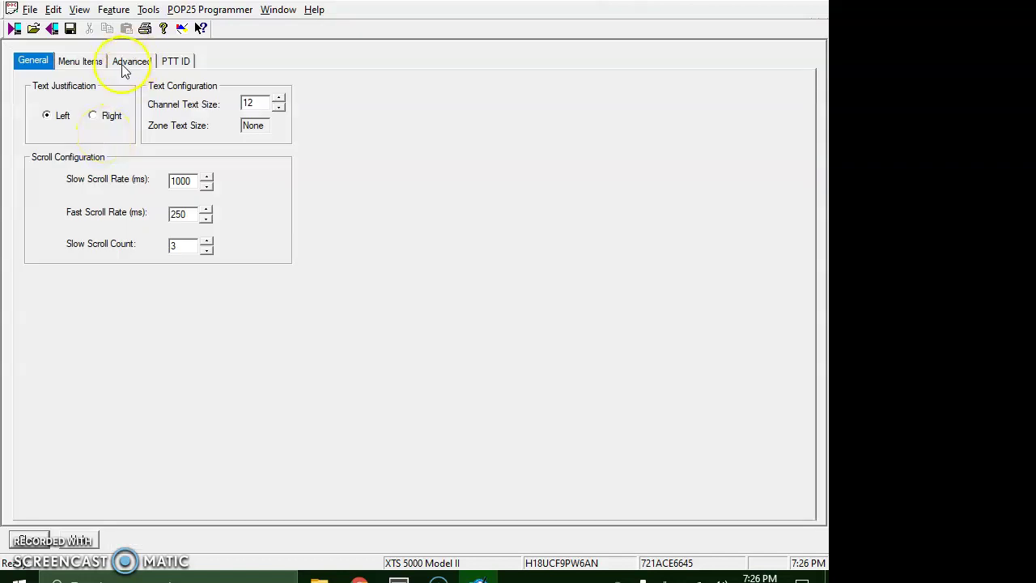
click(80, 61)
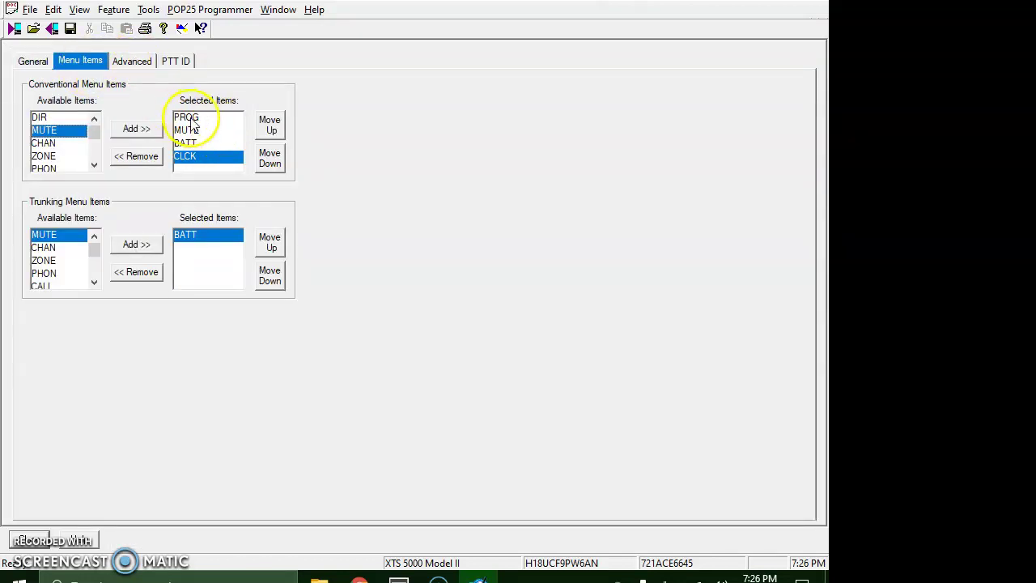
click(13, 543)
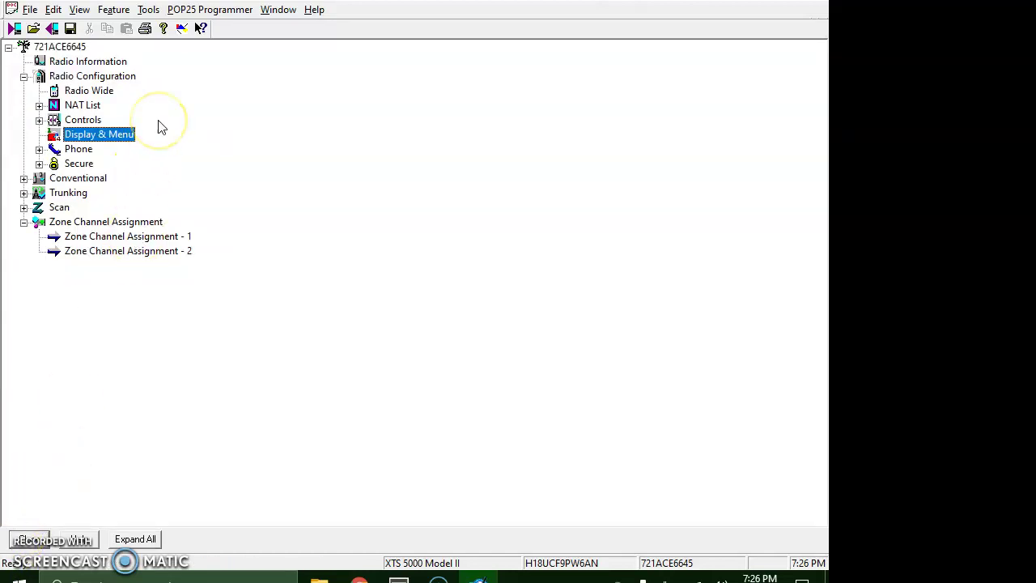
Step: Open Zone Channel Assignment - 2, compare the channel lists of both zones, and close the zone record
click(171, 199)
double_click(145, 250)
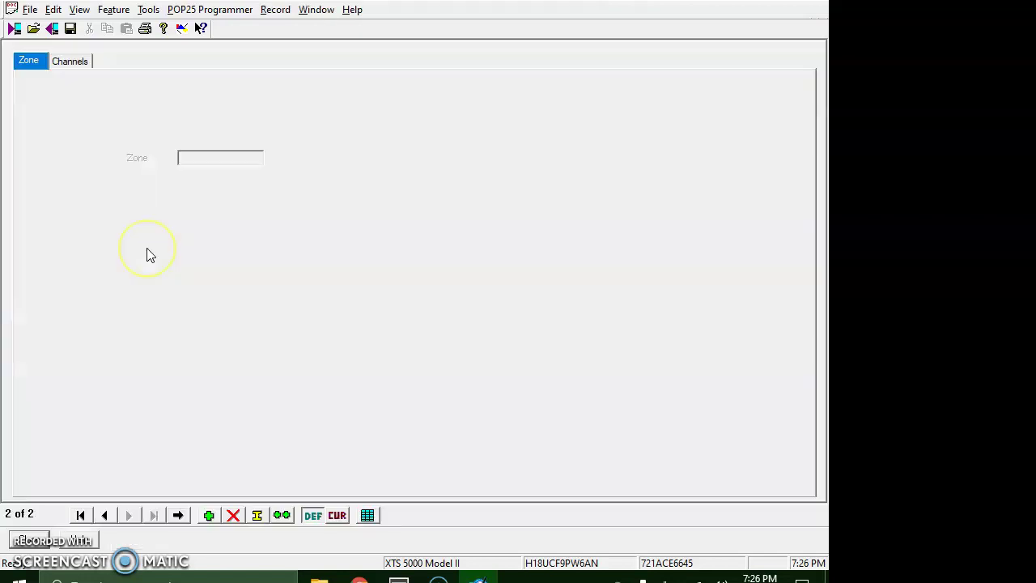
click(104, 516)
click(81, 61)
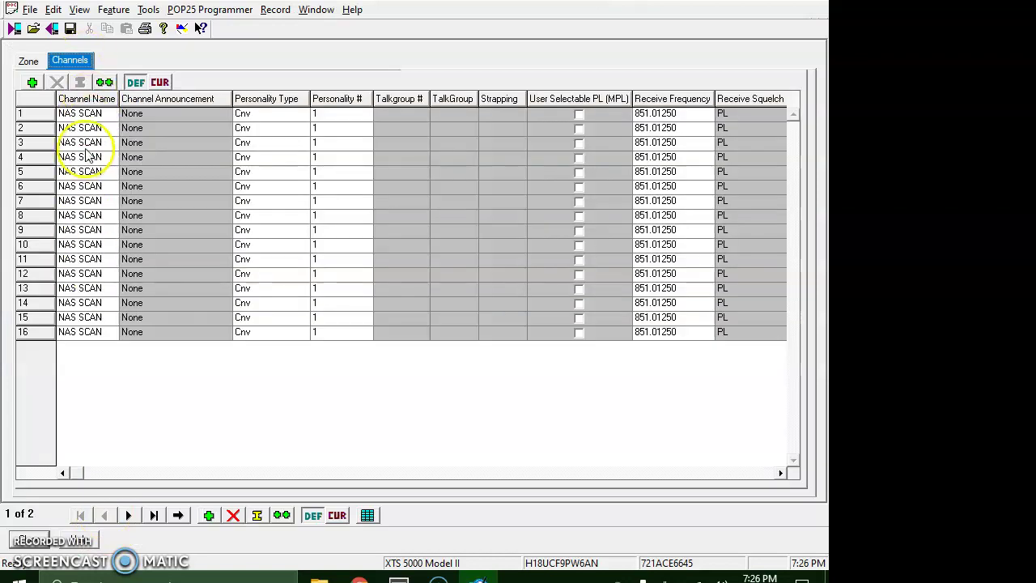
click(128, 516)
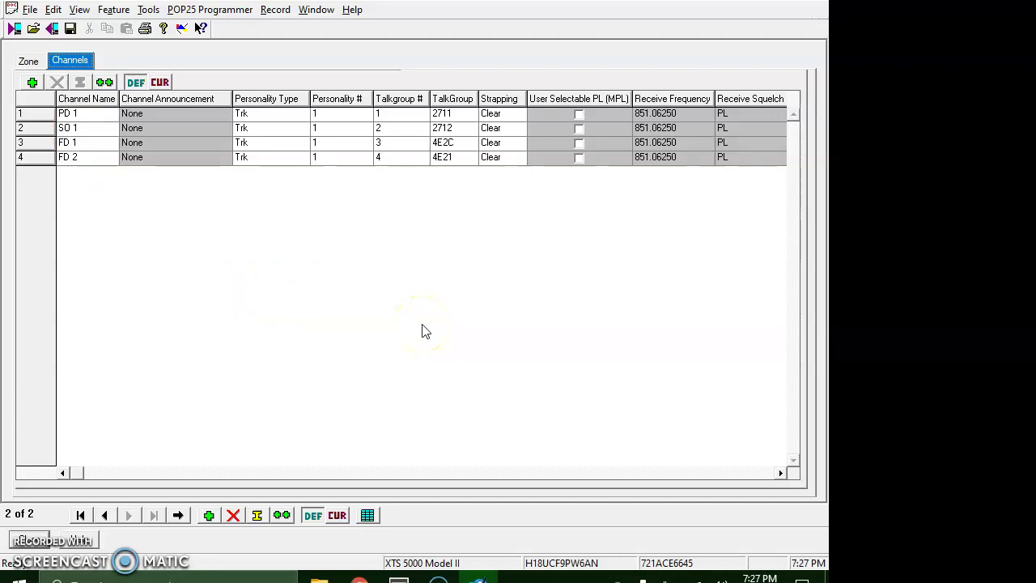
click(254, 283)
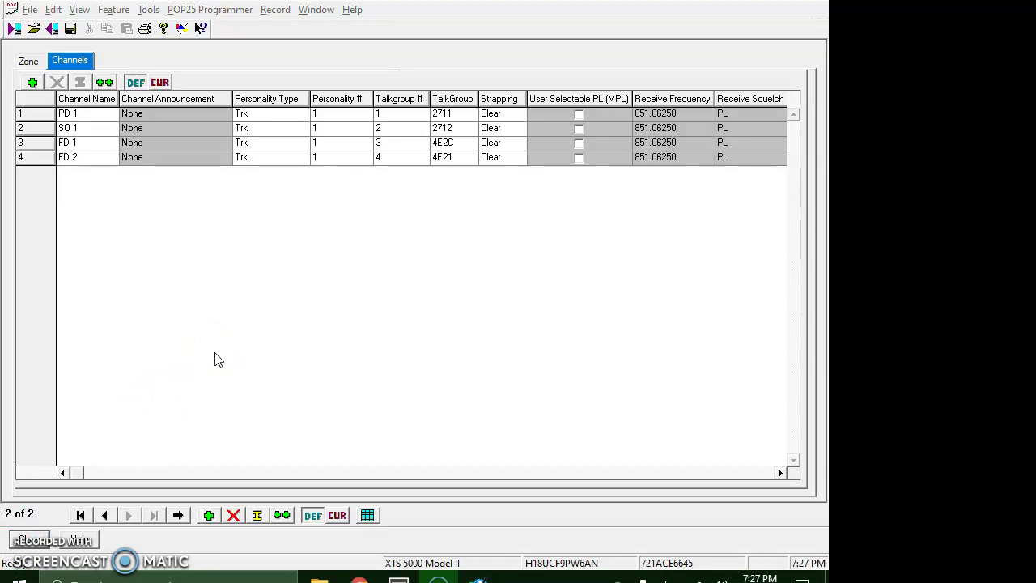
click(11, 549)
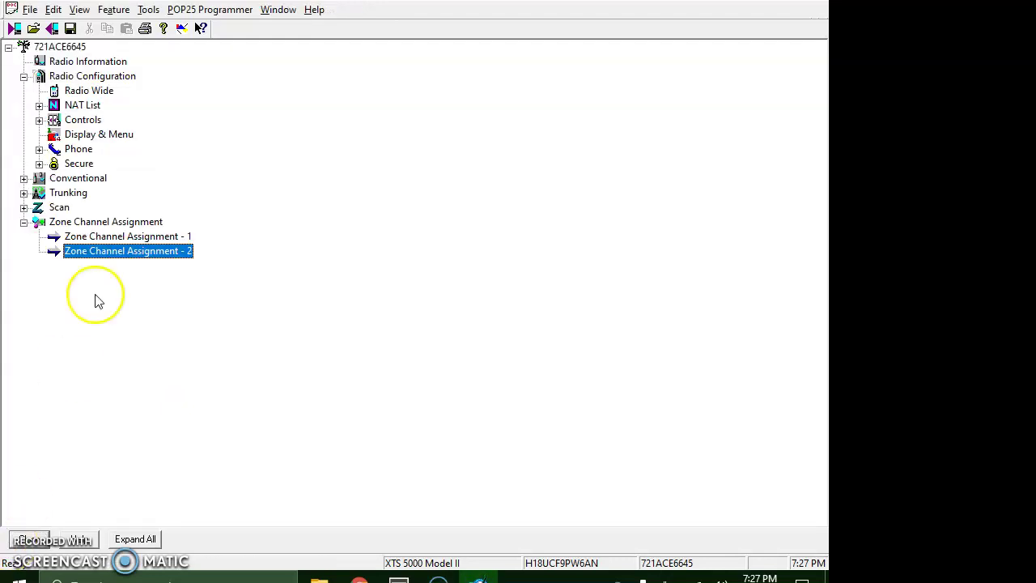
Step: Collapse the Zone Channel Assignment and Radio Configuration branches of the codeplug tree
click(23, 221)
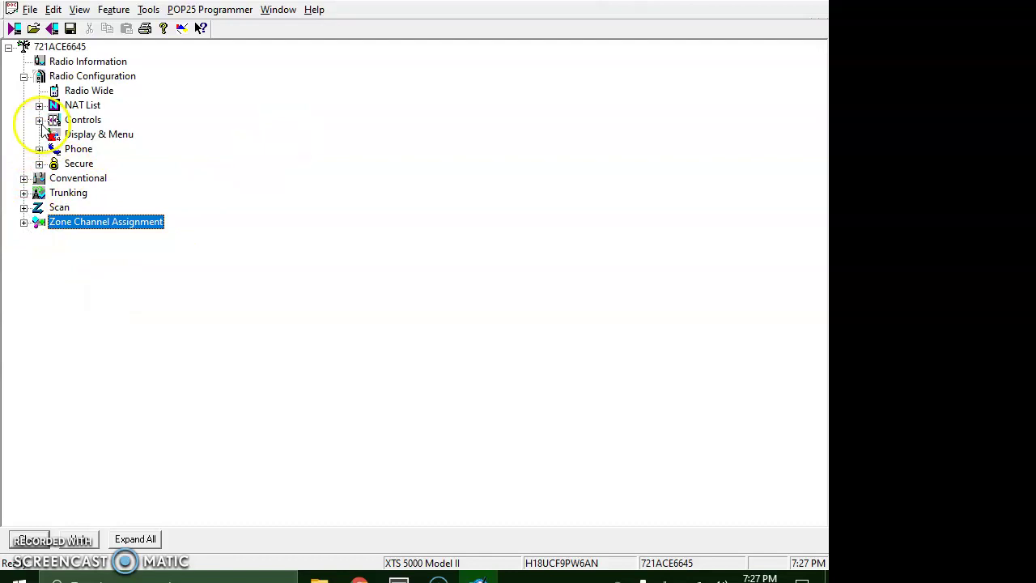
click(23, 76)
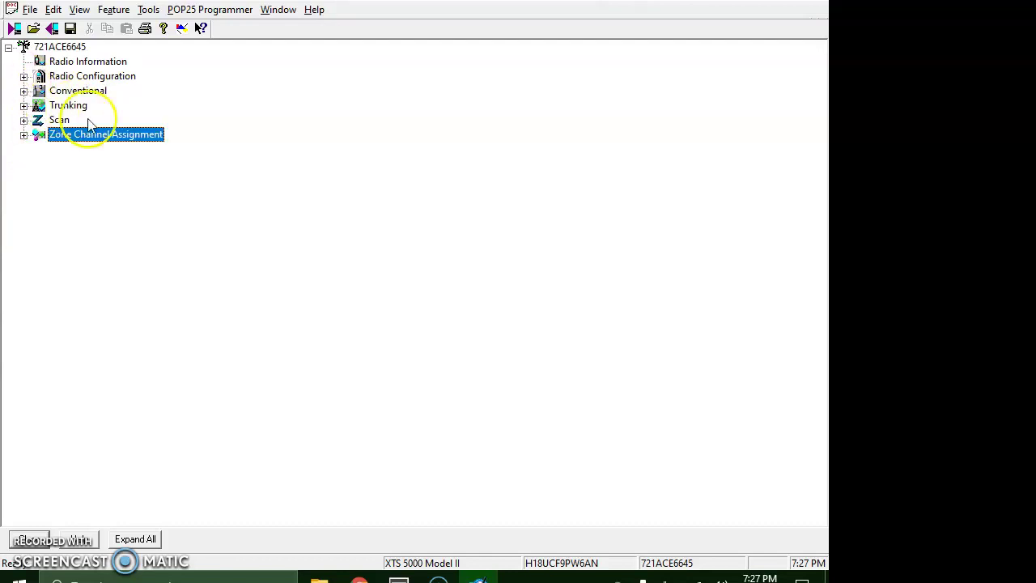